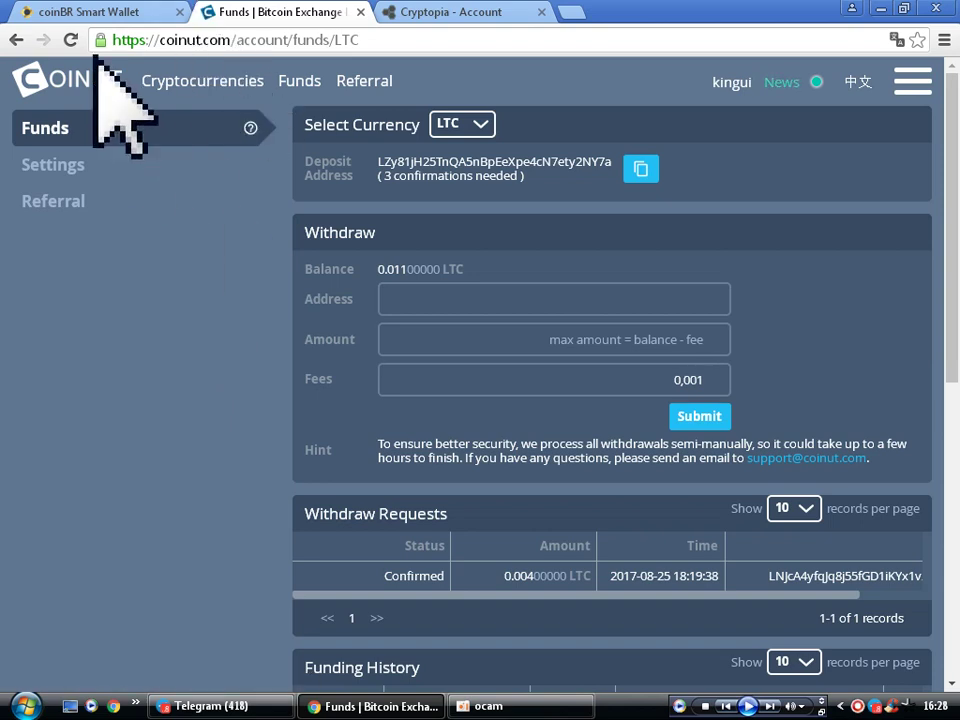
# - Keep LTC selected as the Coinut funds currency after checking the navigation panel
pyautogui.click(462, 124)
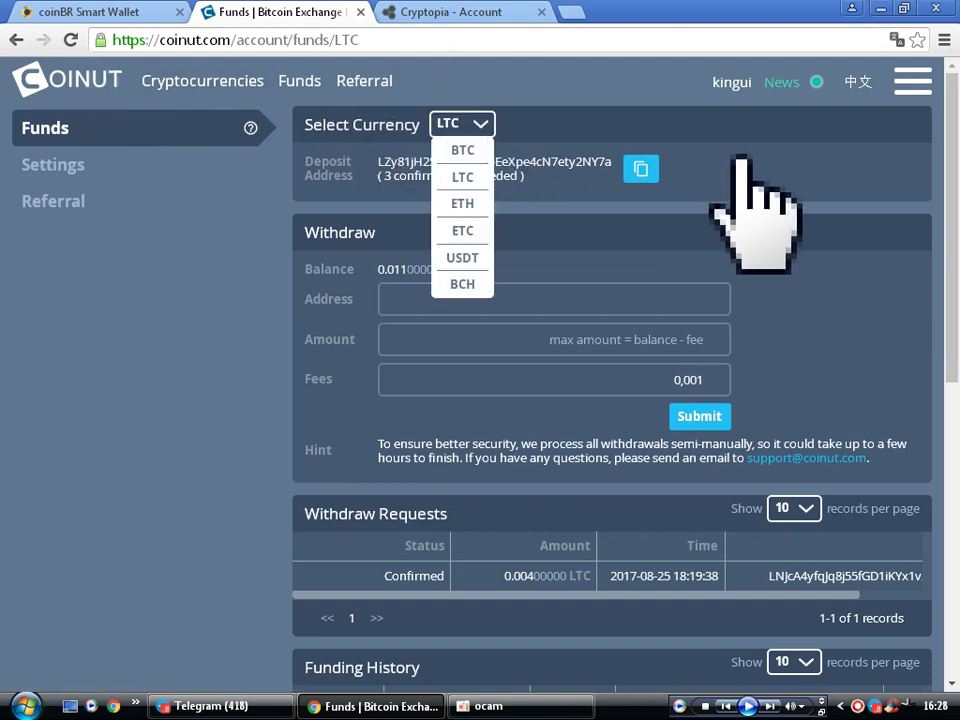
pyautogui.click(795, 180)
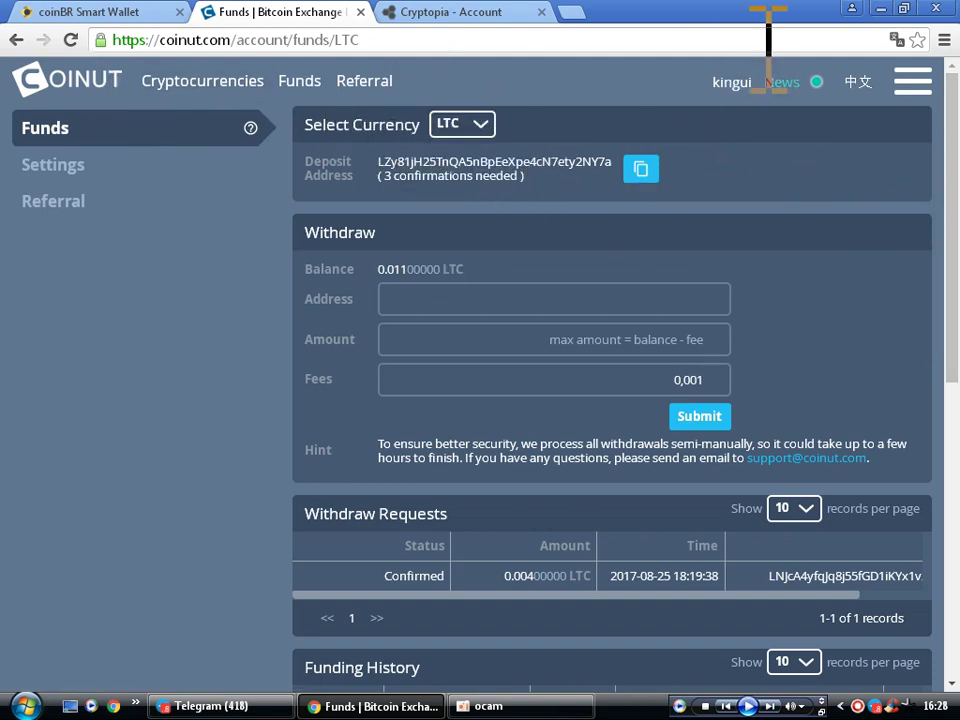
pyautogui.scroll(-2, 224, 348)
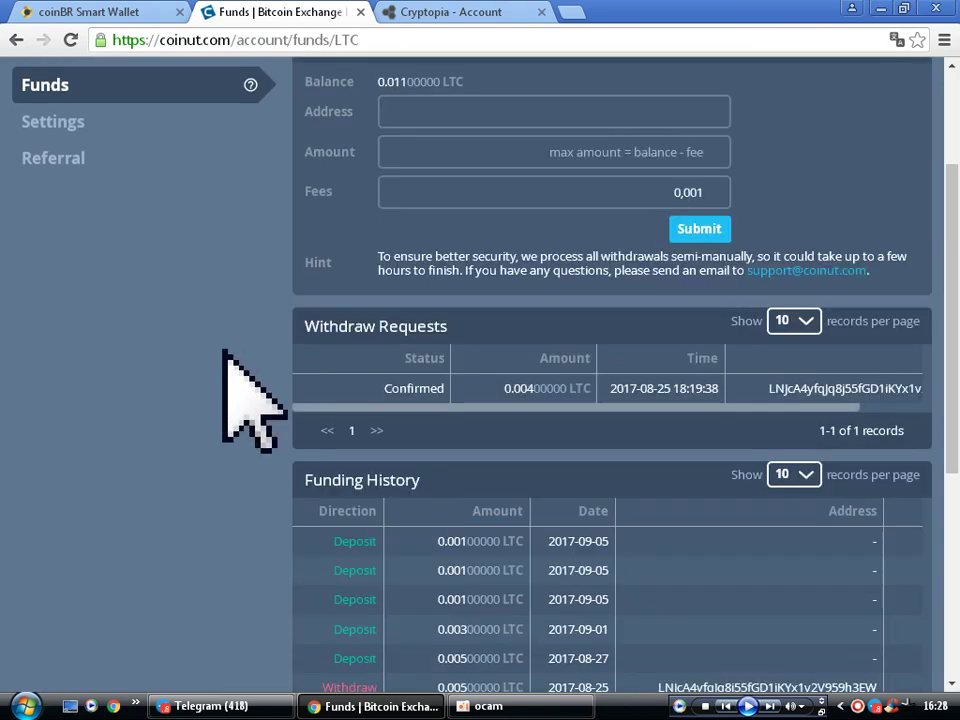
pyautogui.scroll(-3, 220, 420)
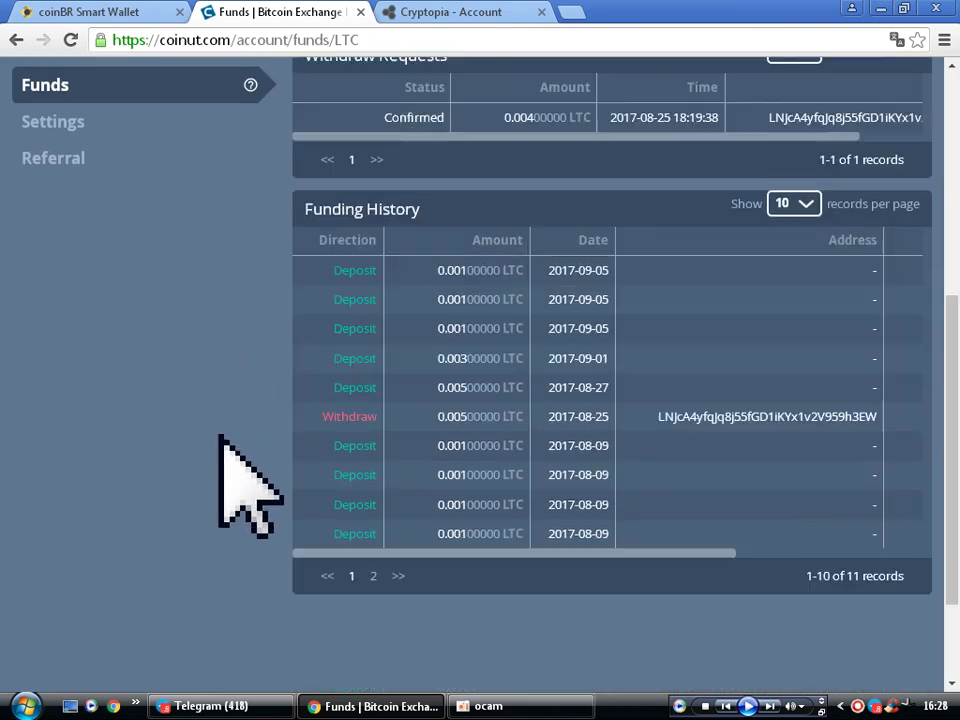
pyautogui.scroll(4, 250, 440)
pyautogui.scroll(1, 253, 440)
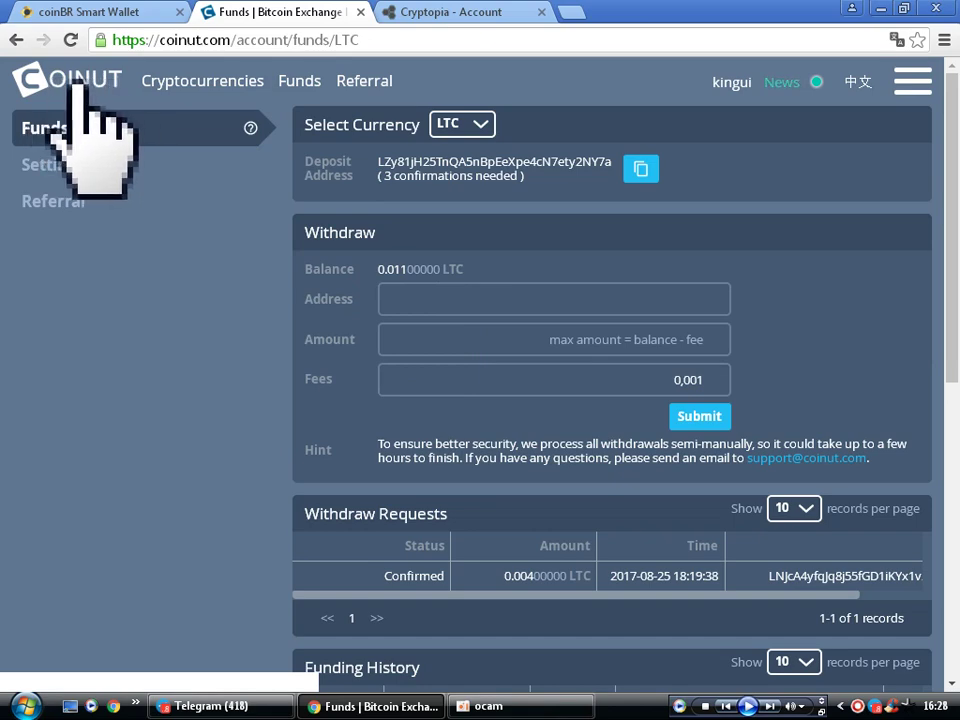
pyautogui.click(912, 80)
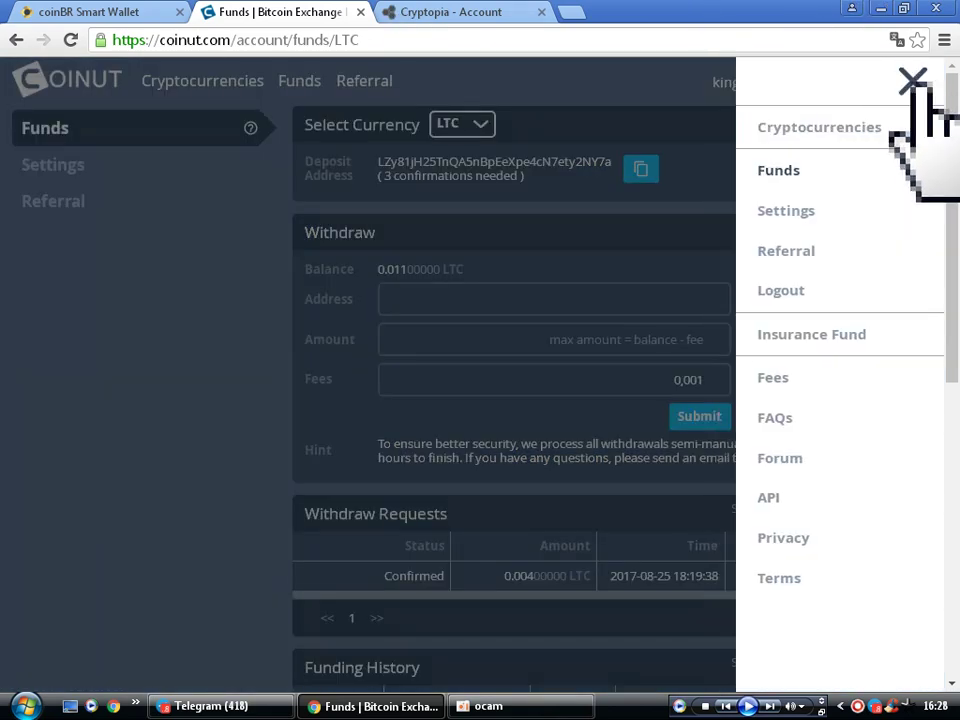
pyautogui.click(652, 92)
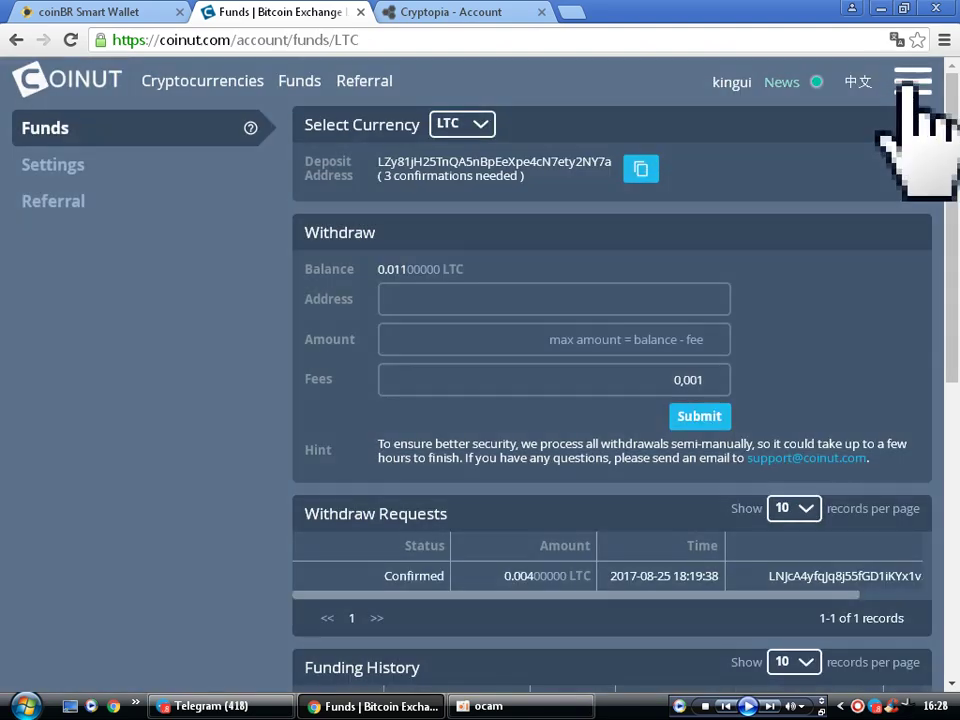
pyautogui.click(912, 80)
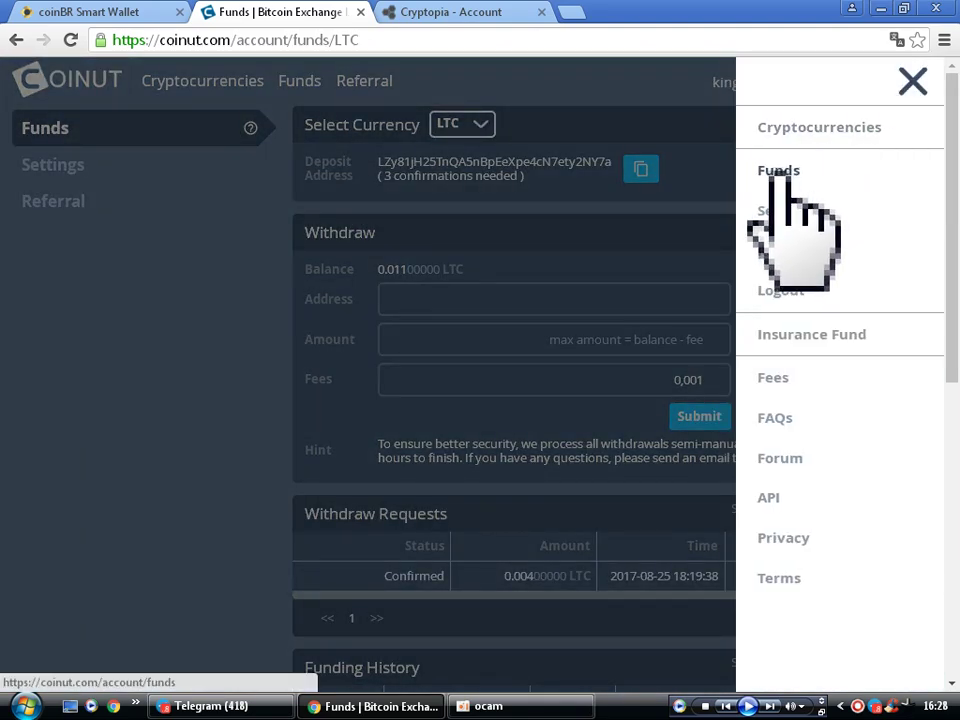
pyautogui.click(440, 100)
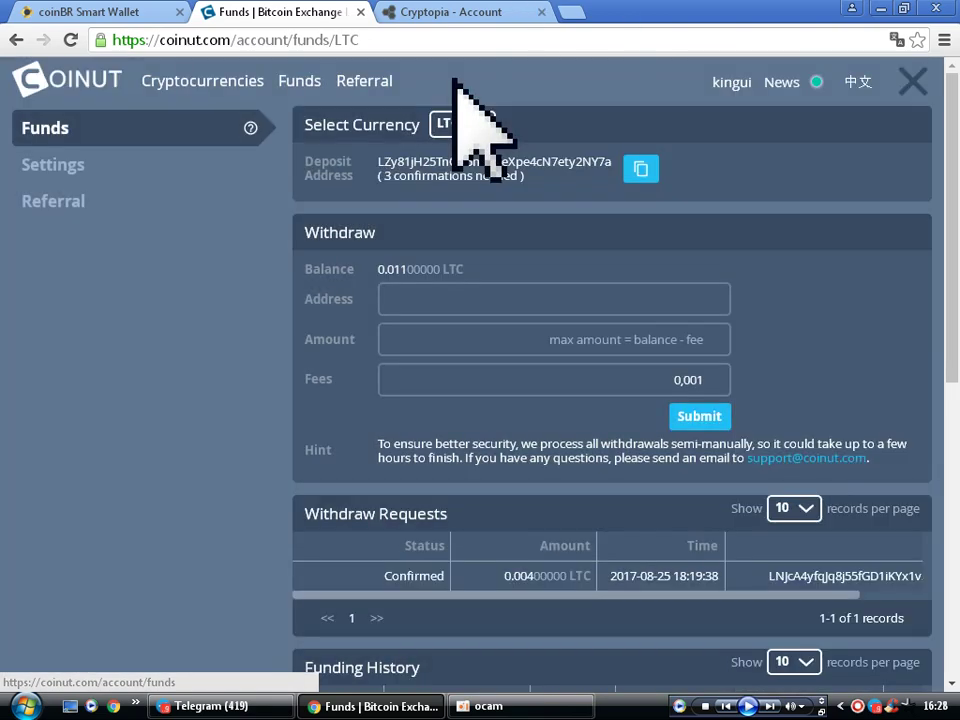
pyautogui.click(483, 125)
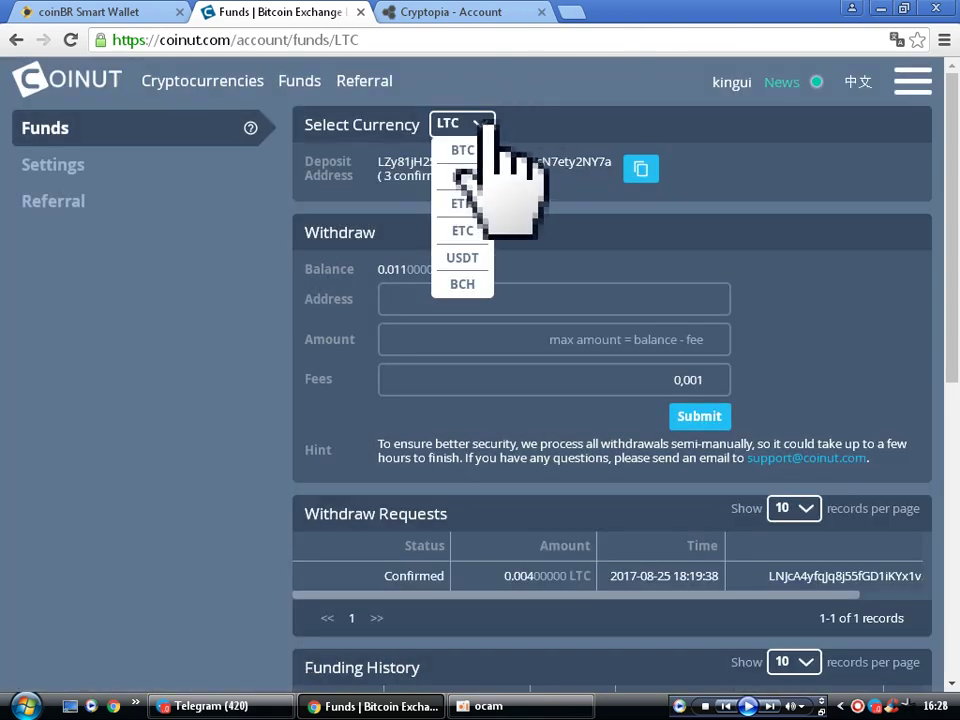
pyautogui.click(470, 180)
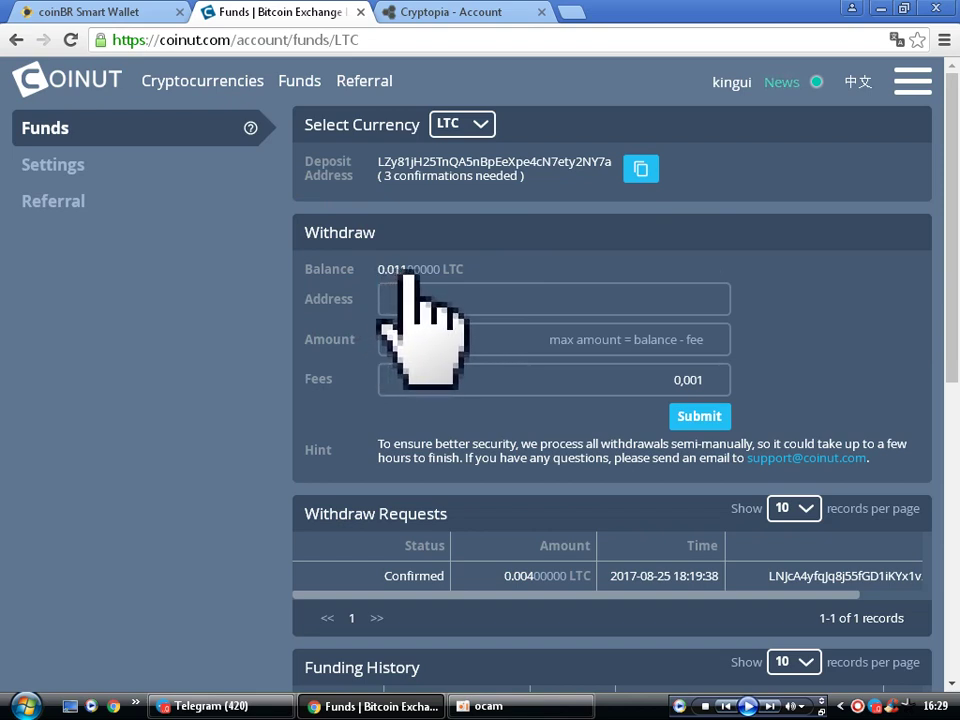
# - Review the Coinut LTC funds page, then open Cryptopia's Litecoin (LTC) deposit page
pyautogui.scroll(-1, 422, 289)
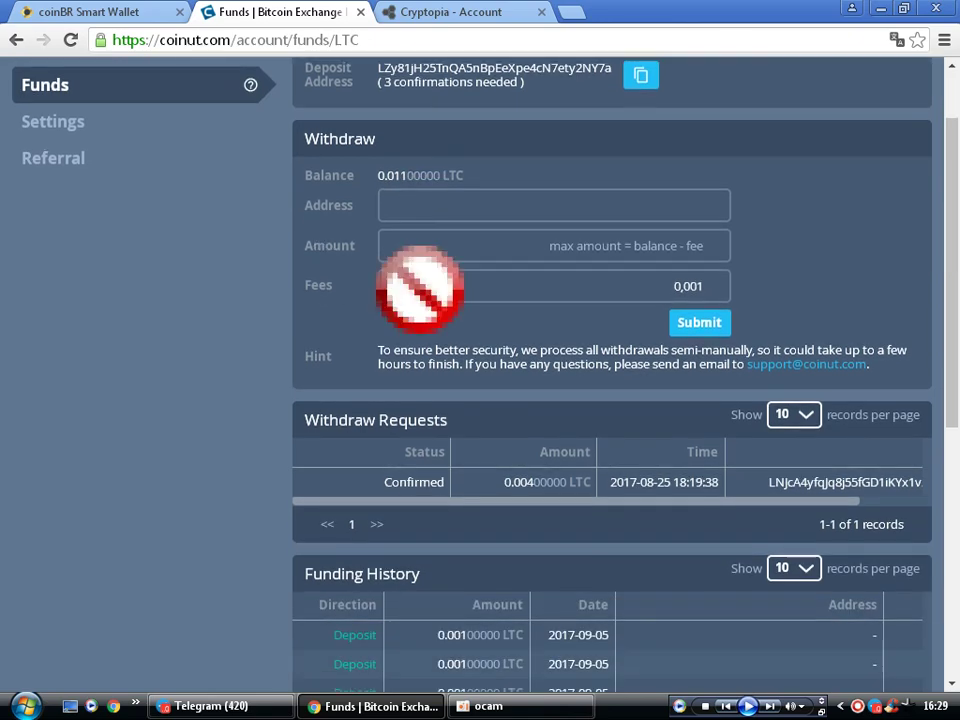
pyautogui.scroll(-1, 420, 289)
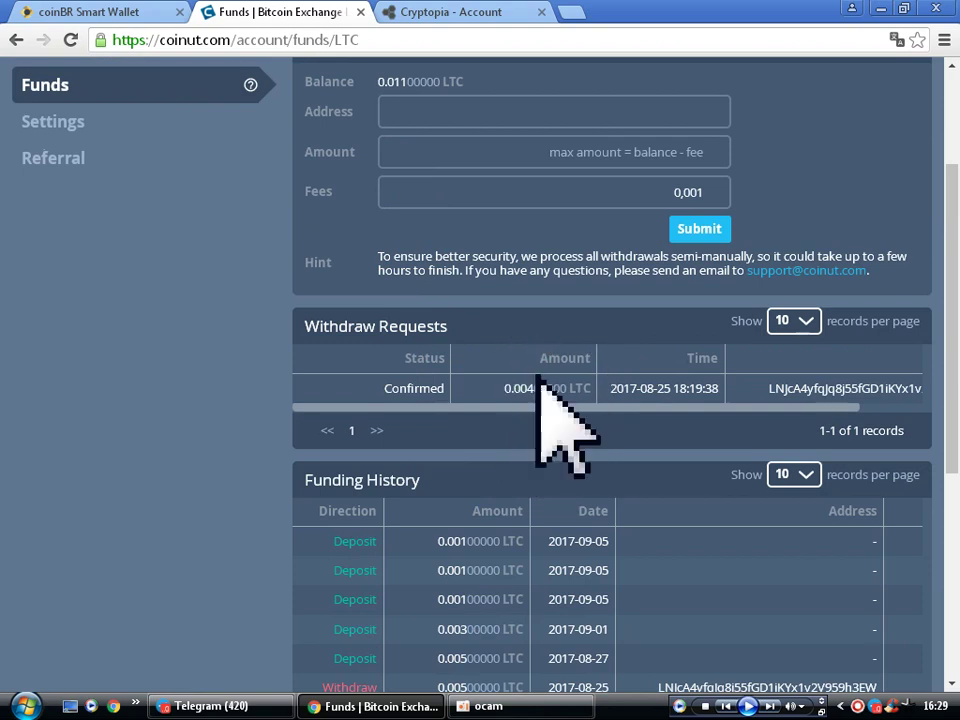
pyautogui.scroll(-2, 540, 378)
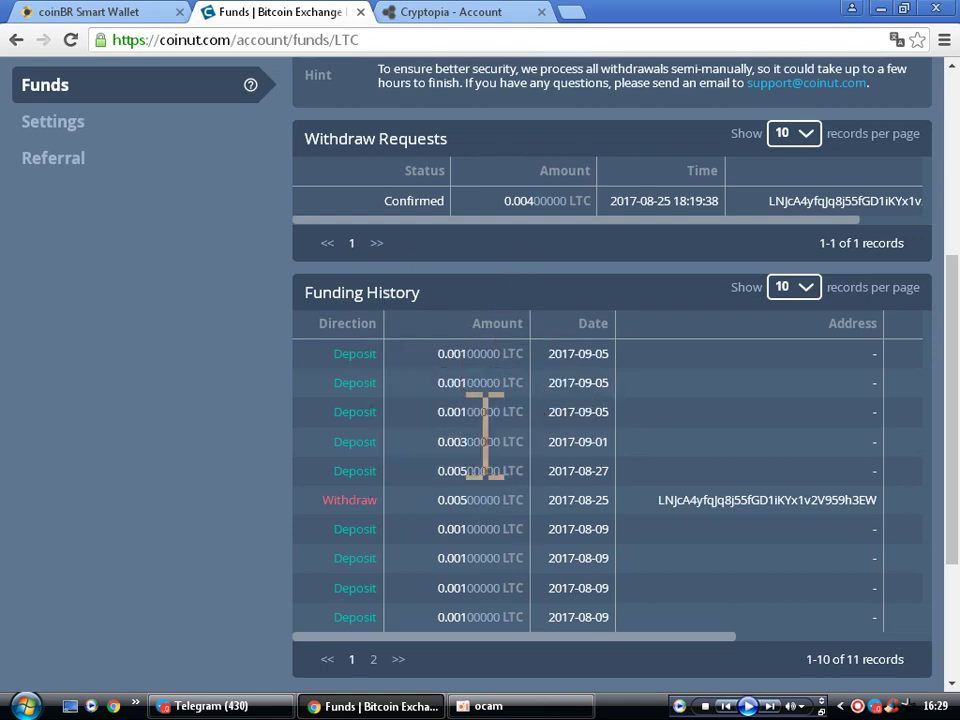
pyautogui.scroll(-1, 470, 445)
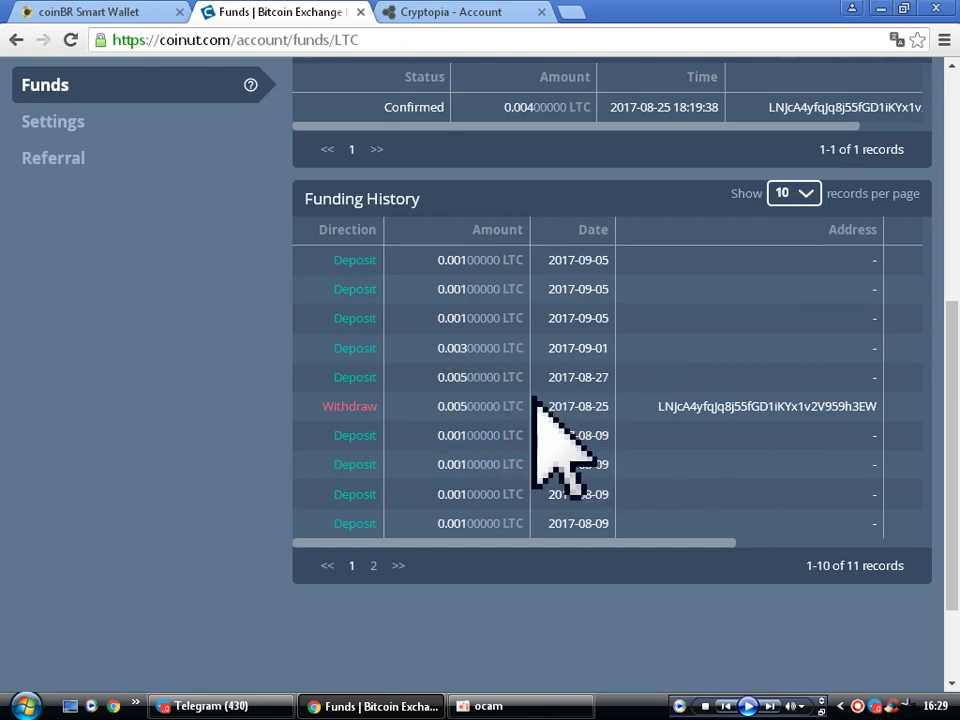
pyautogui.scroll(3, 540, 400)
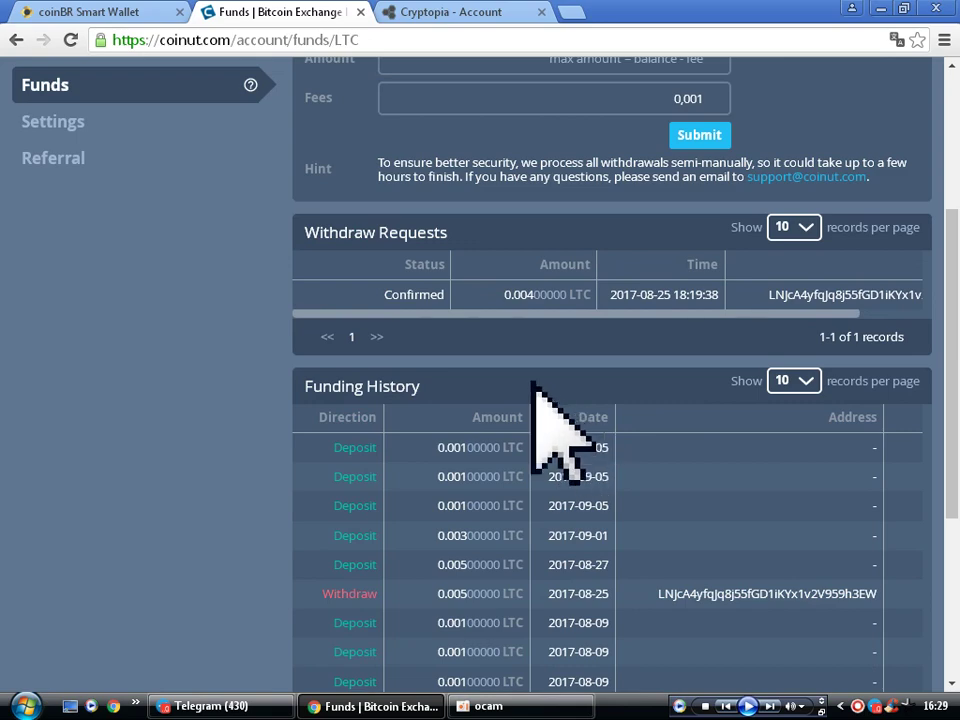
pyautogui.scroll(1, 535, 385)
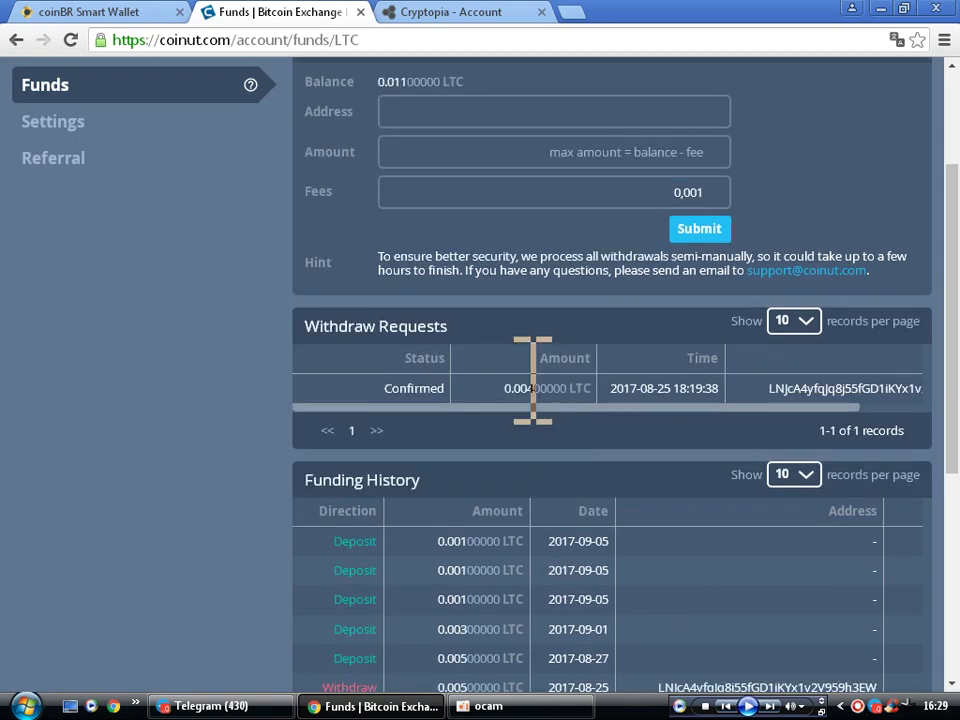
pyautogui.scroll(2, 533, 380)
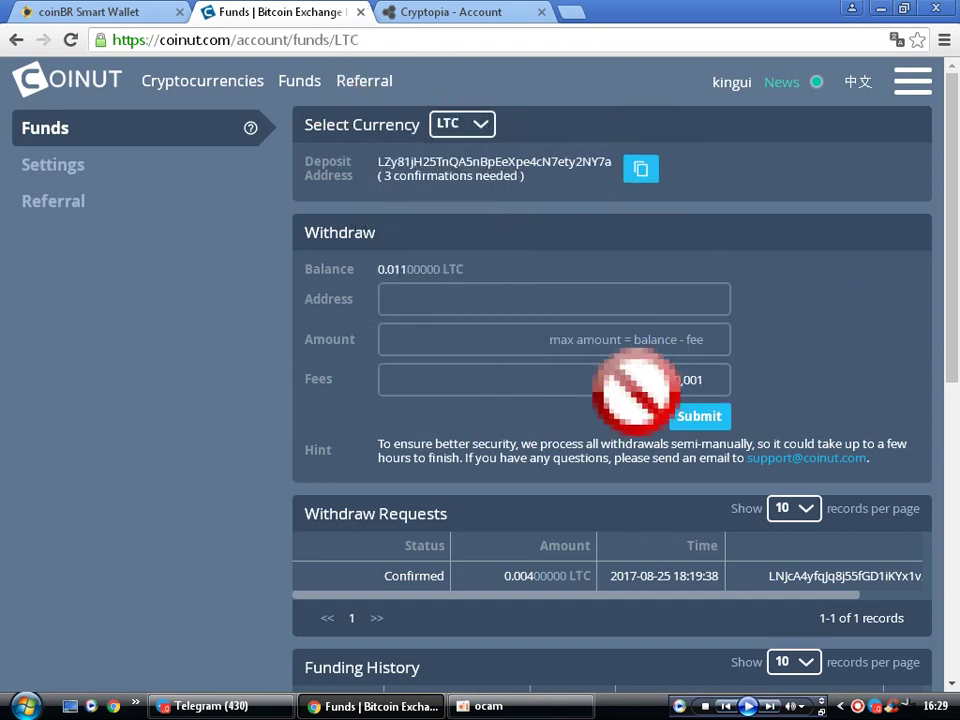
pyautogui.scroll(-2, 638, 395)
pyautogui.scroll(2, 686, 240)
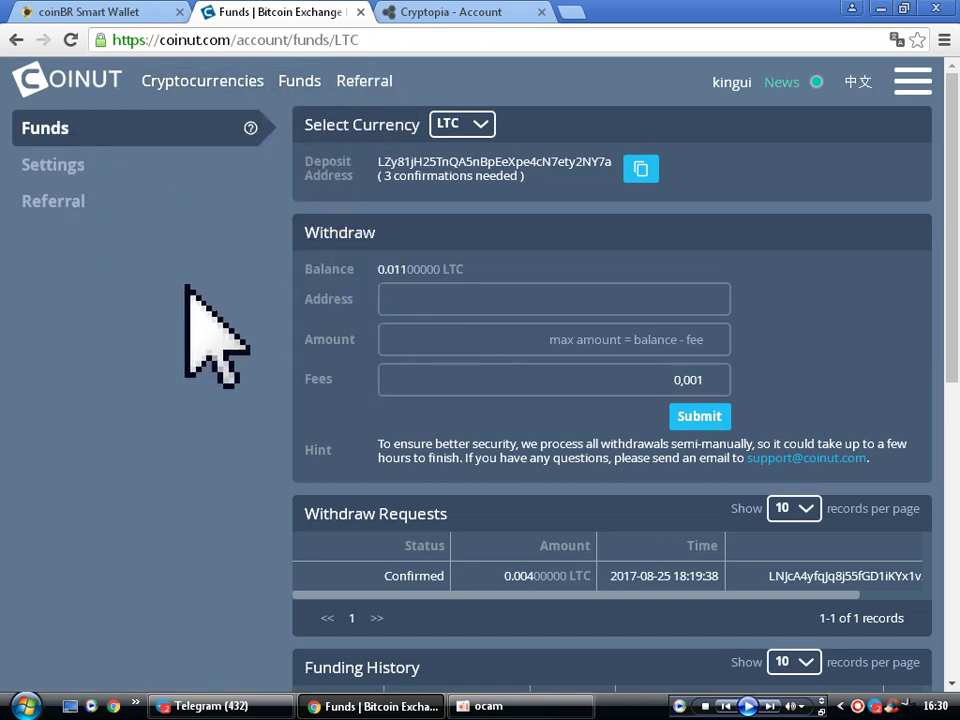
pyautogui.scroll(-5, 420, 350)
pyautogui.scroll(6, 401, 308)
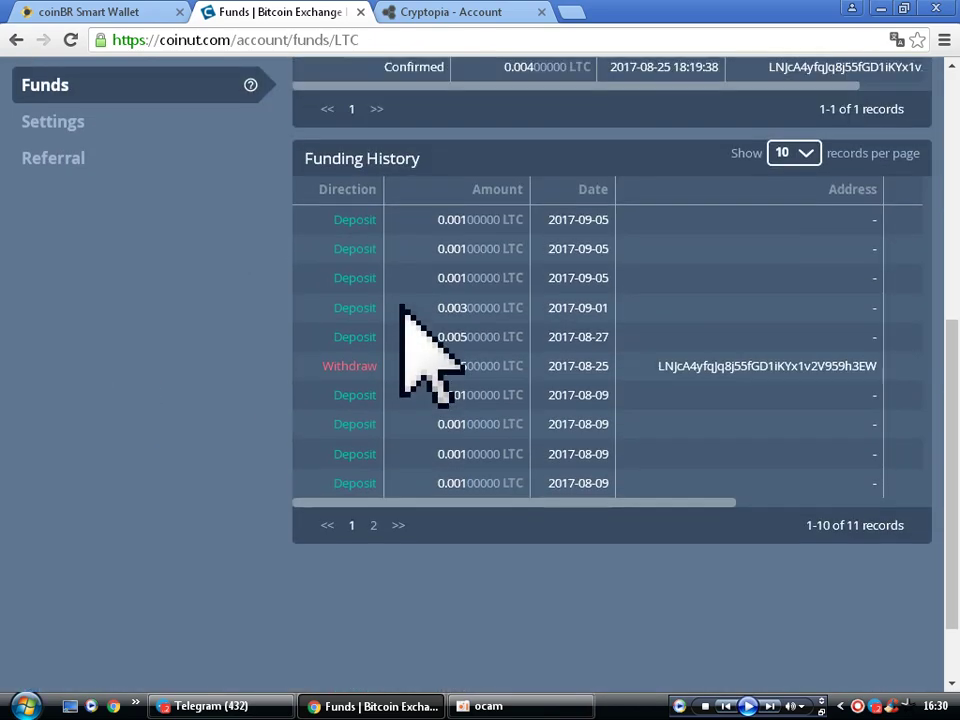
pyautogui.scroll(-4, 405, 315)
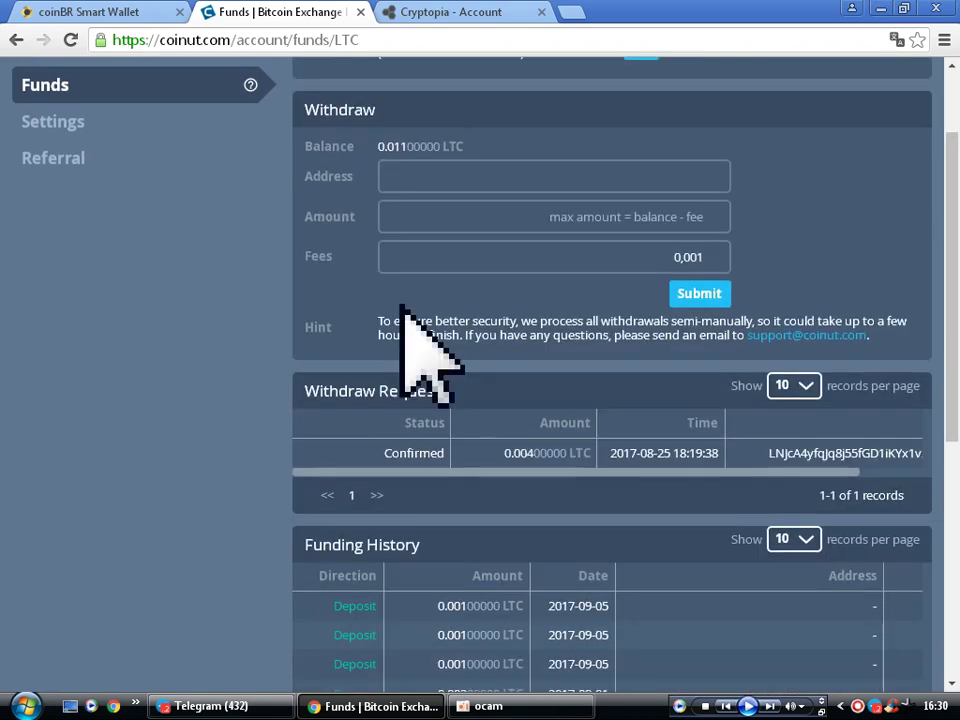
pyautogui.scroll(1, 405, 492)
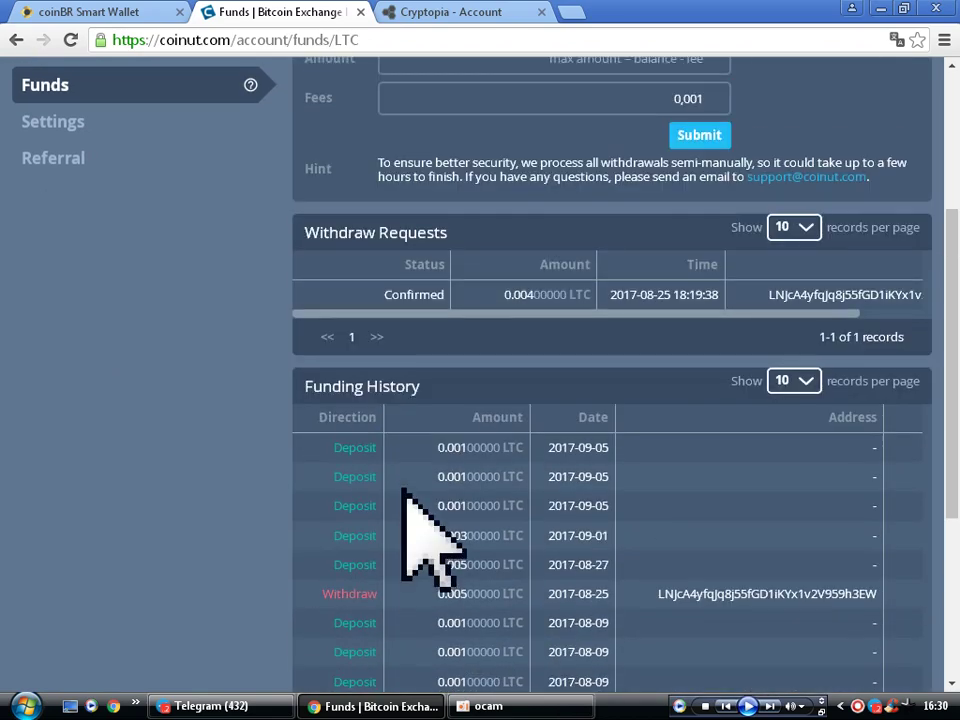
pyautogui.scroll(3, 402, 490)
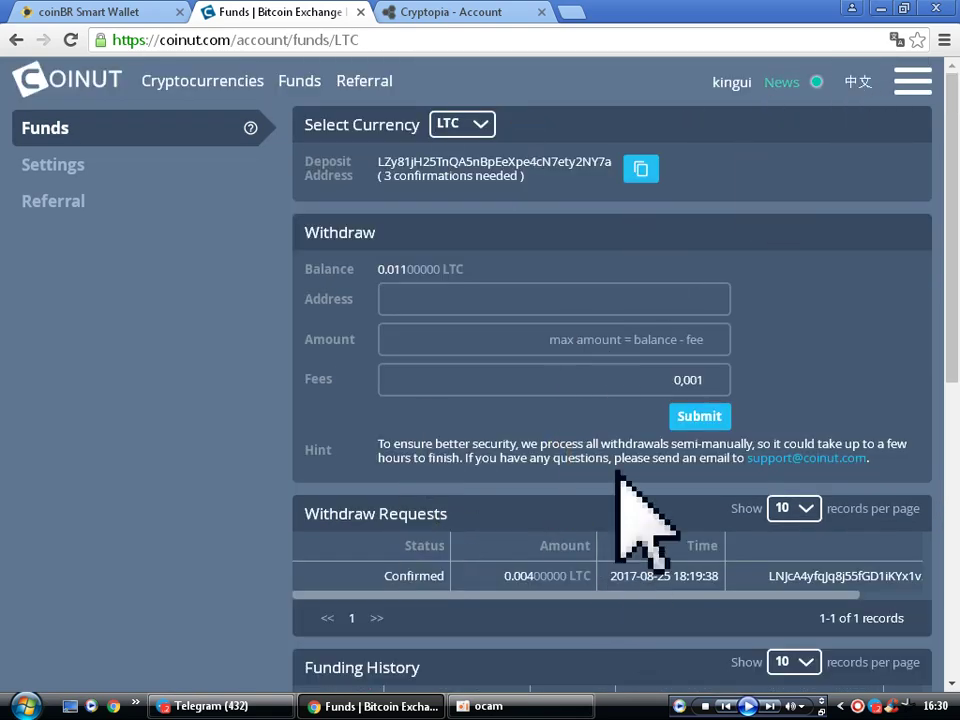
pyautogui.scroll(-1, 418, 381)
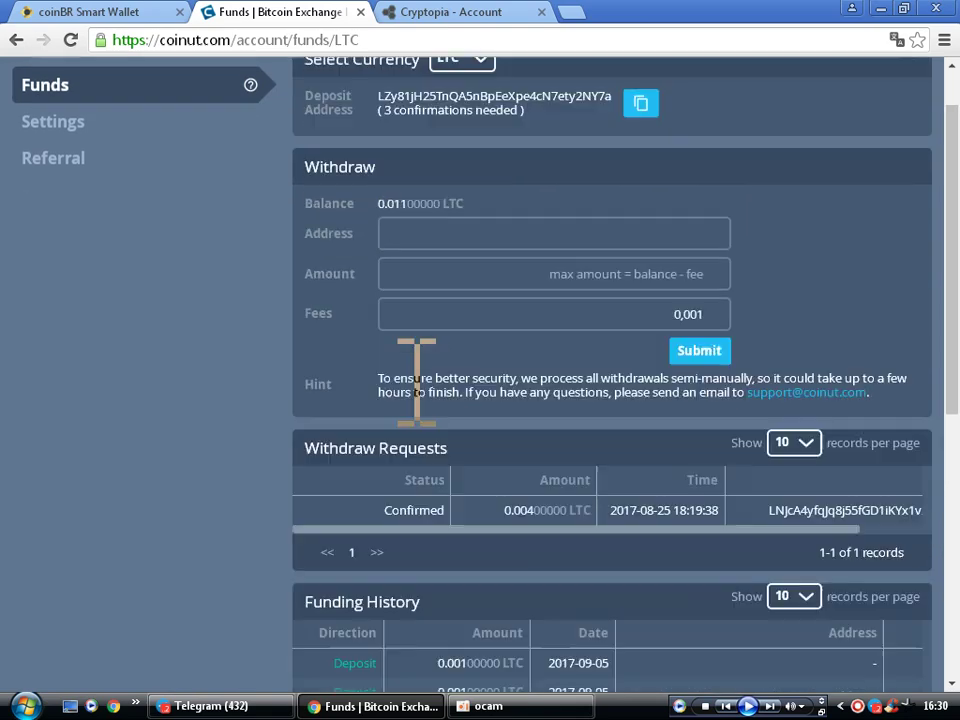
pyautogui.scroll(1, 416, 380)
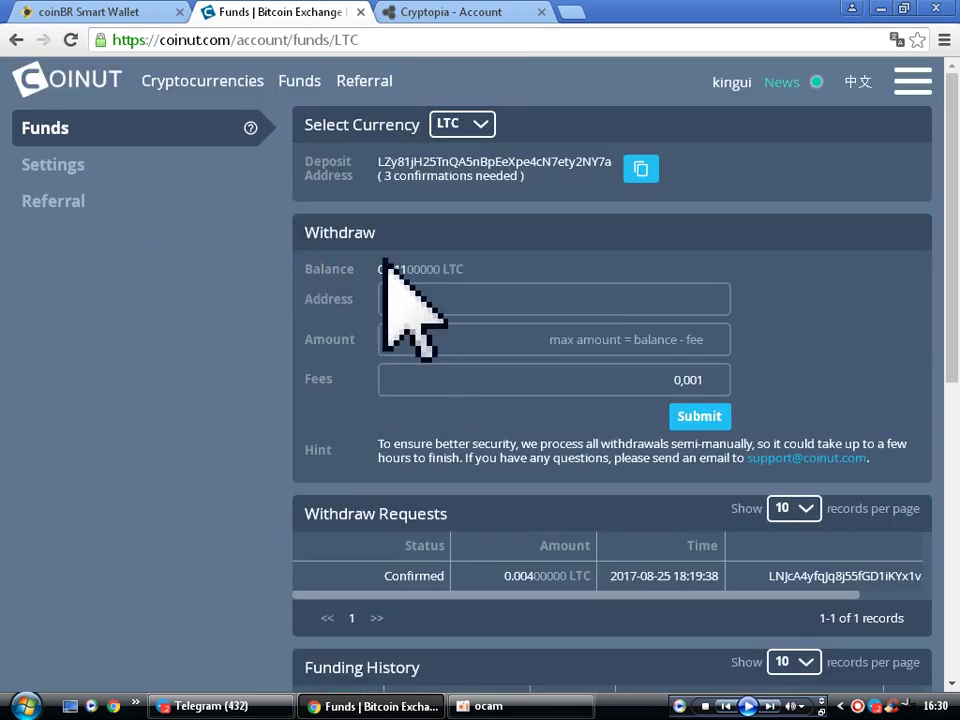
pyautogui.scroll(-2, 522, 400)
pyautogui.scroll(-2, 525, 410)
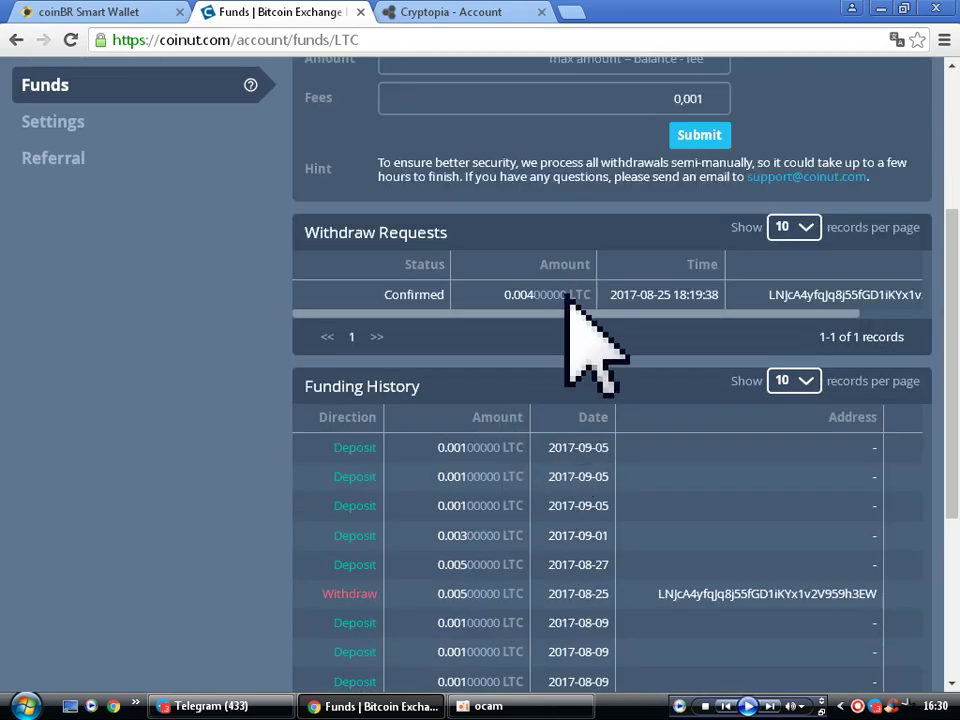
pyautogui.scroll(3, 561, 317)
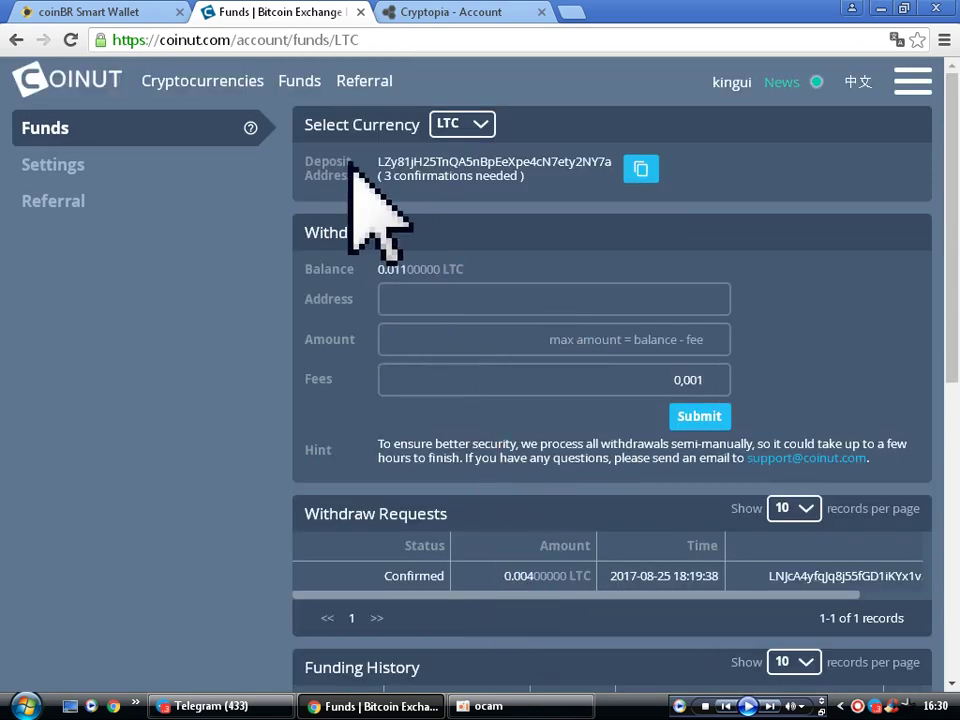
pyautogui.click(445, 13)
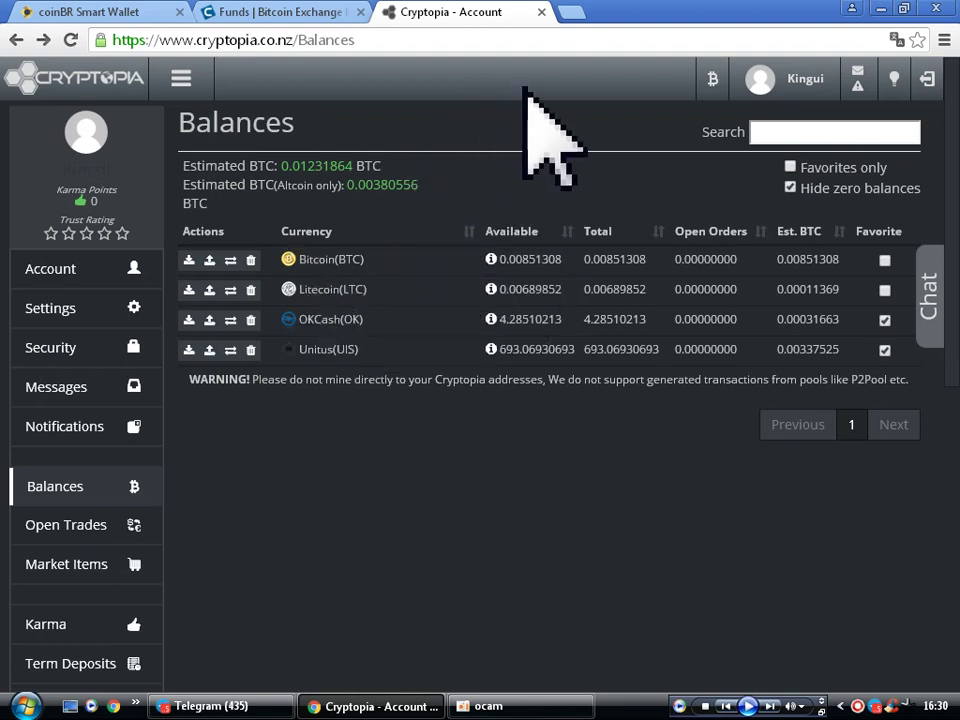
pyautogui.click(188, 291)
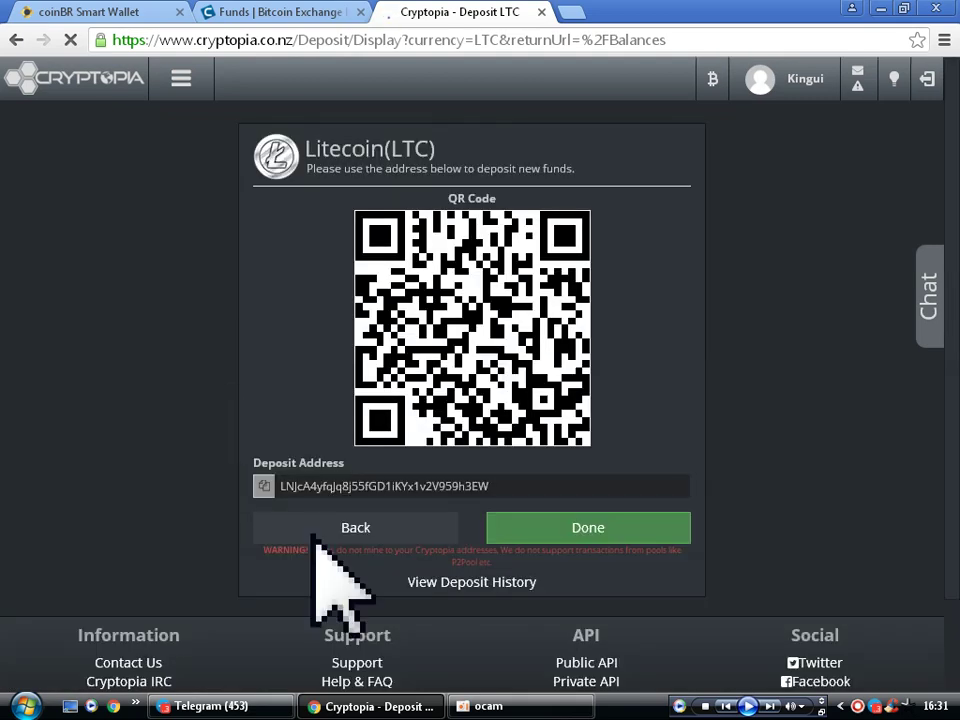
# - Inspect the Cryptopia LTC deposit address field, then return to Coinut's LTC funds page
pyautogui.click(488, 485)
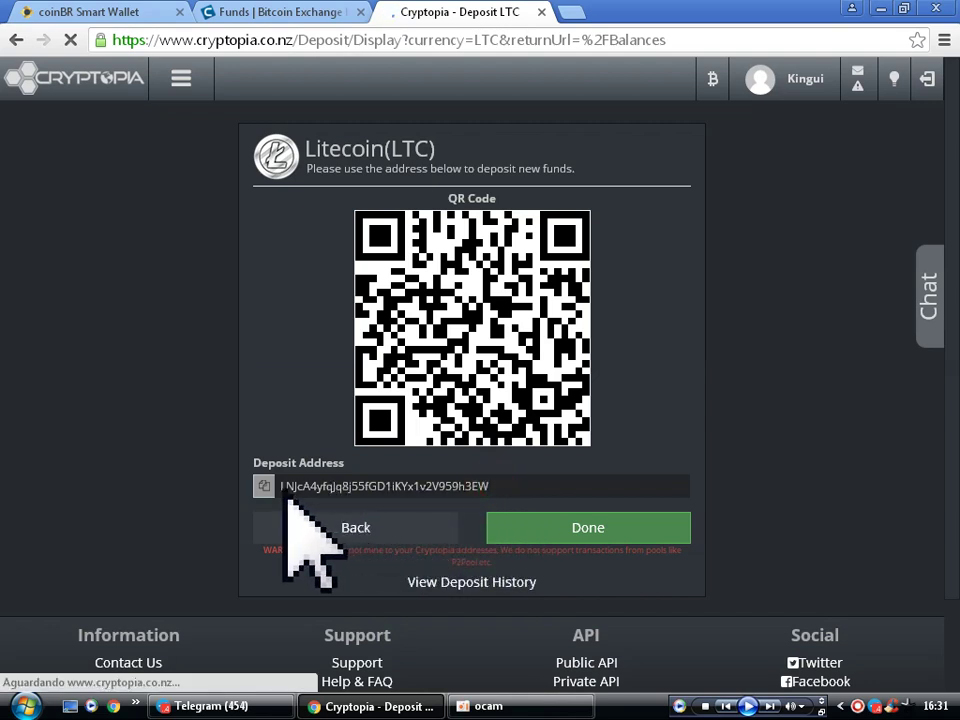
pyautogui.click(362, 486)
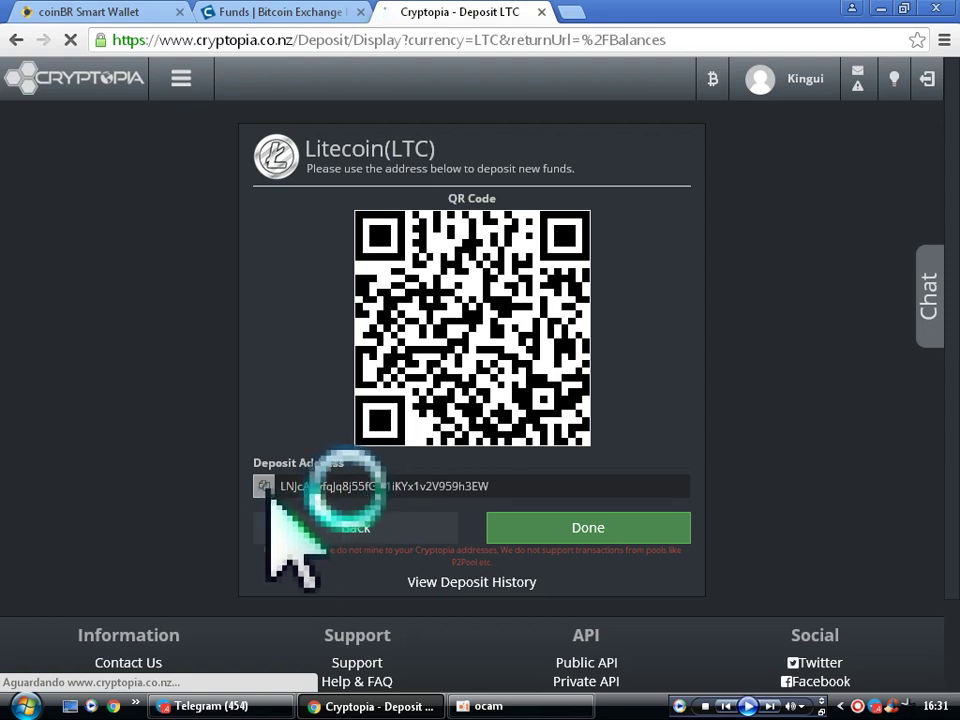
pyautogui.click(497, 486)
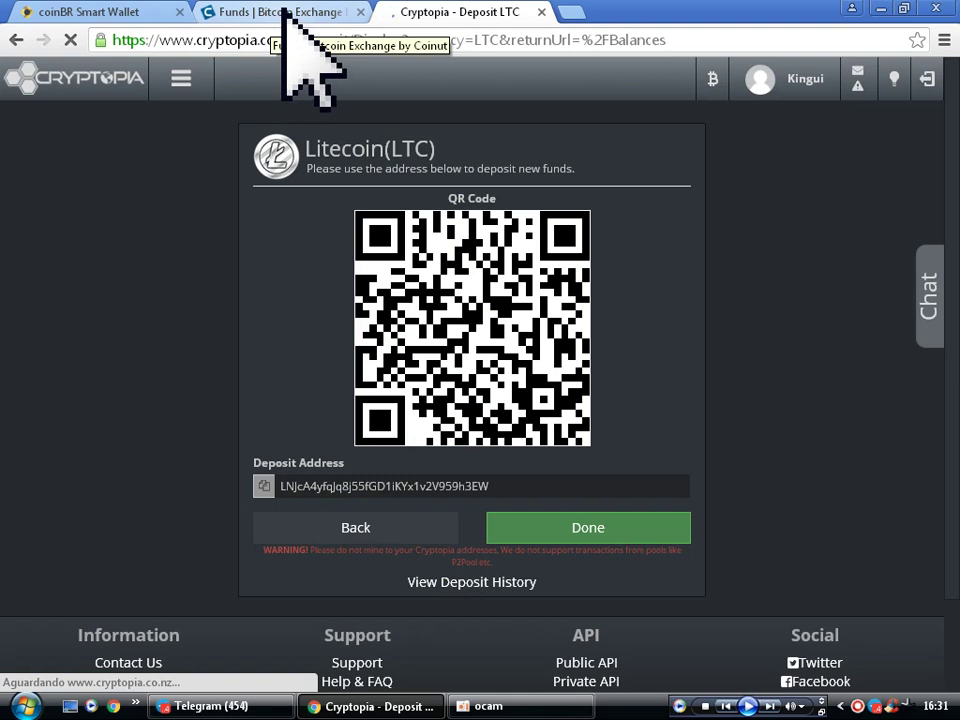
pyautogui.click(291, 12)
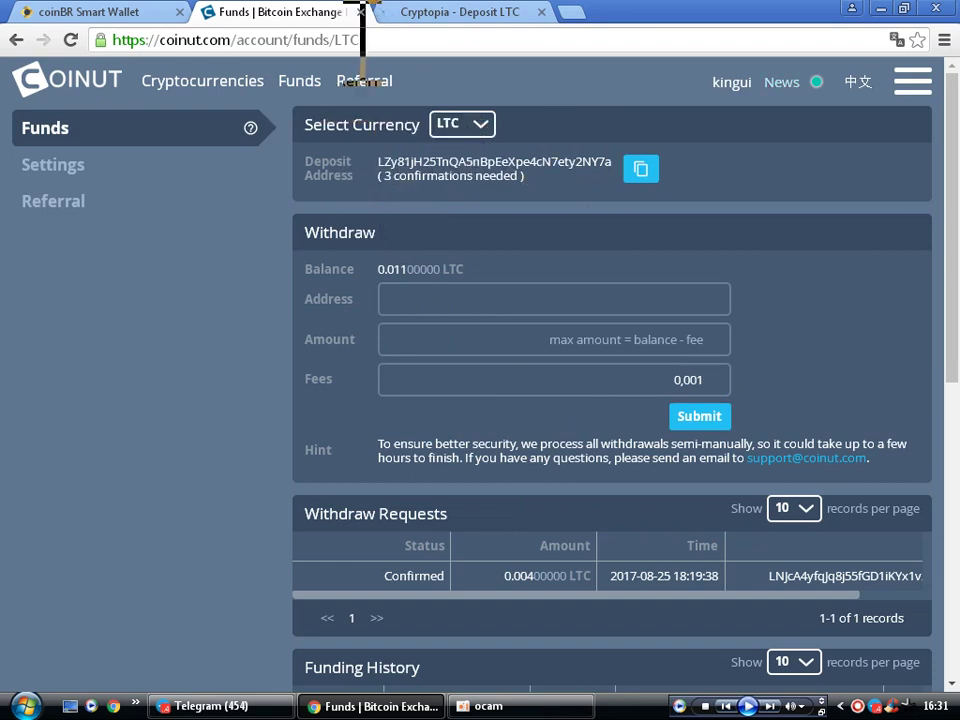
# - Return to the Cryptopia Litecoin (LTC) deposit page
pyautogui.click(480, 13)
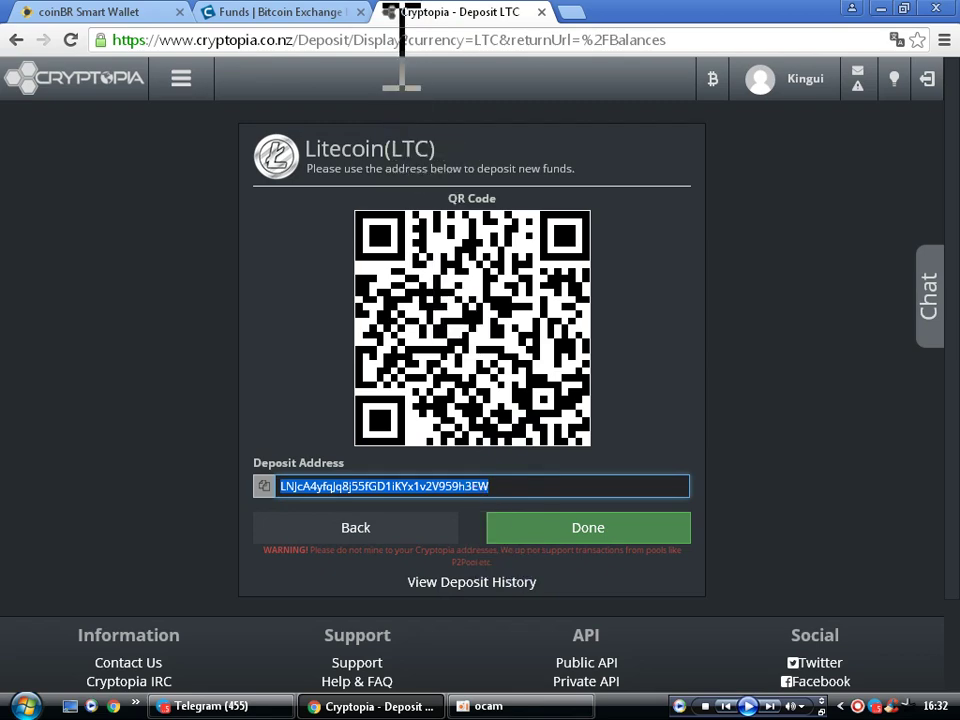
# - Go back to the Coinut LTC withdraw form
pyautogui.click(283, 12)
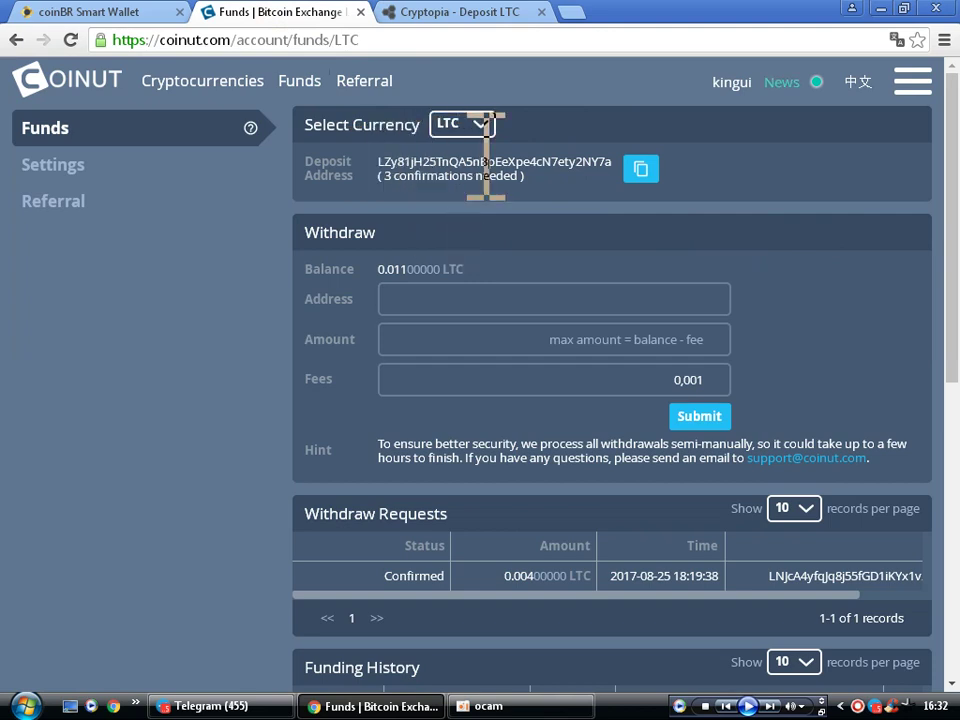
# - Paste the Cryptopia deposit address into Coinut's withdrawal Address field and compare it on Cryptopia
pyautogui.click(430, 301)
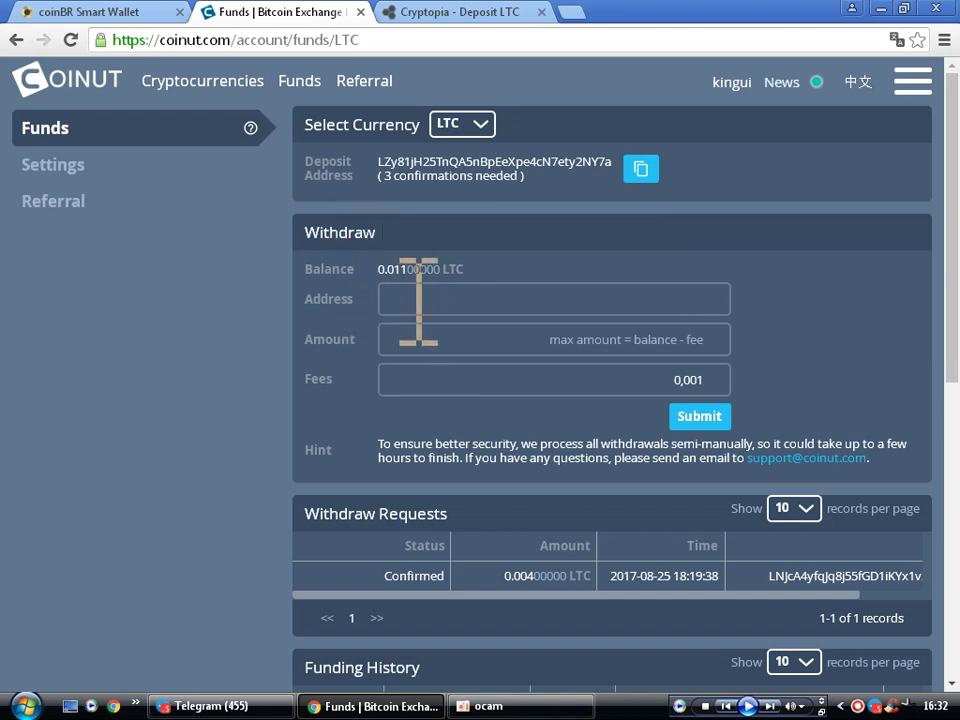
pyautogui.click(418, 300)
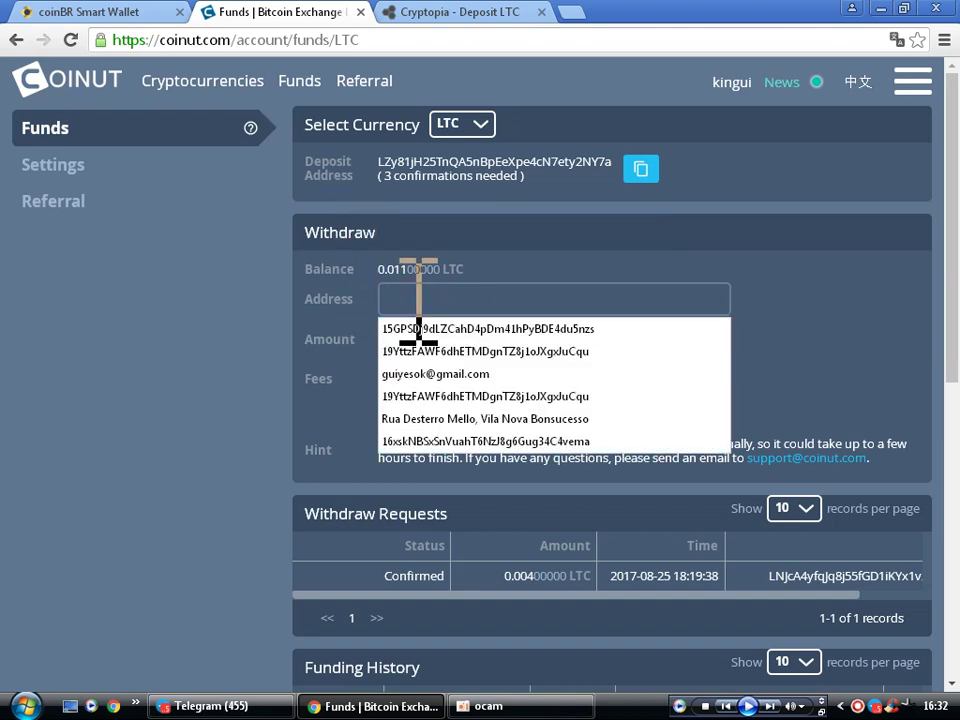
pyautogui.write('LNjcA4yfqJq8j55fGD1iKYx1v2V959h3EW')
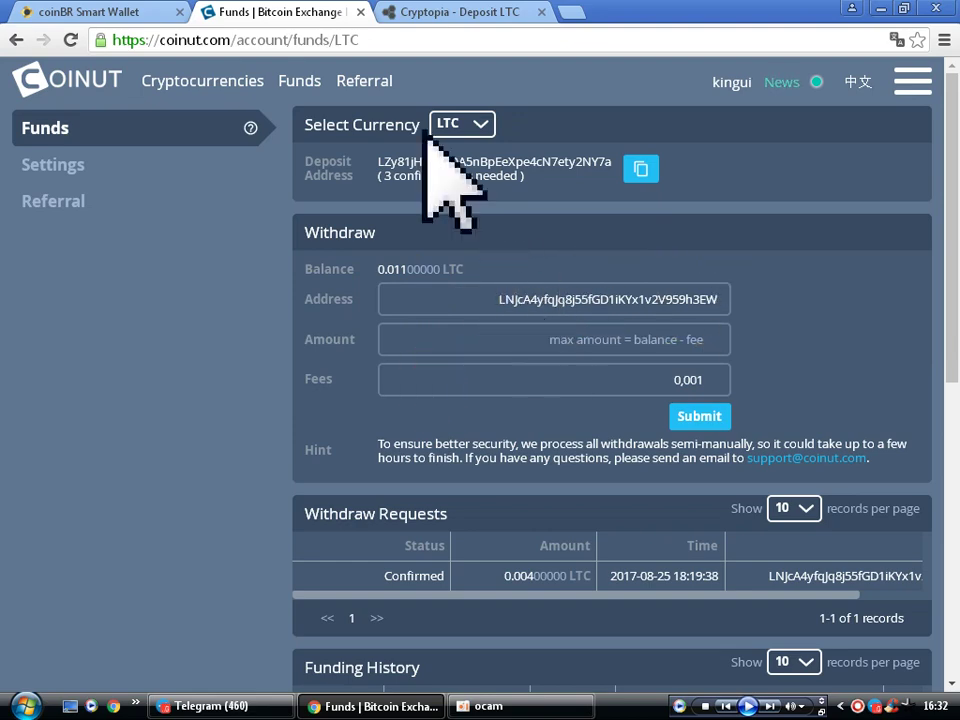
pyautogui.click(440, 18)
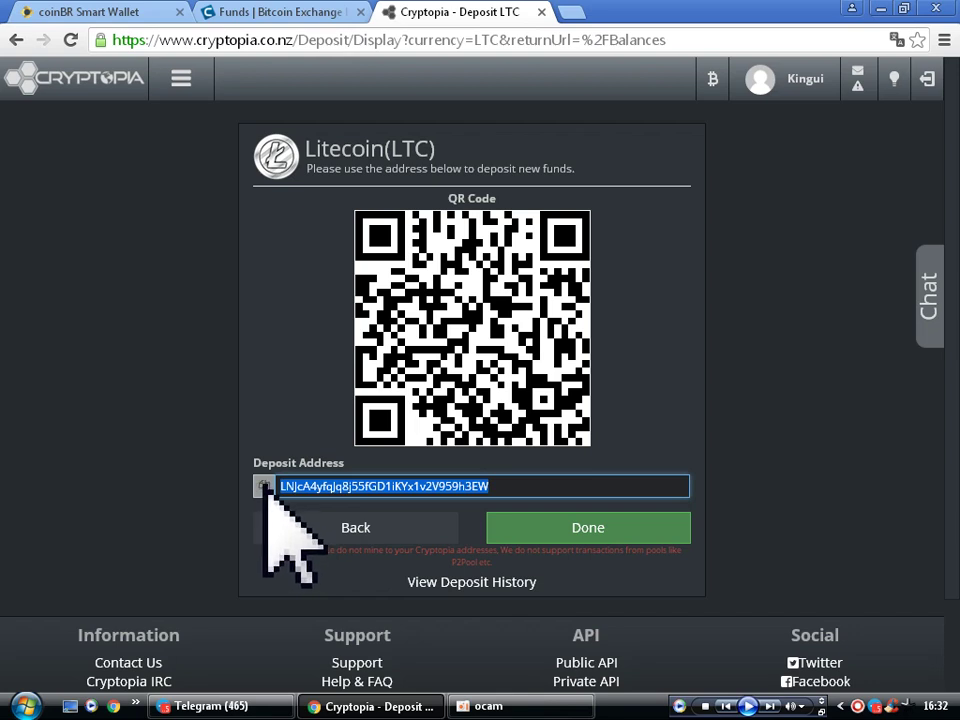
# - Deselect the Cryptopia deposit address and return to Coinut's withdraw form
pyautogui.click(421, 487)
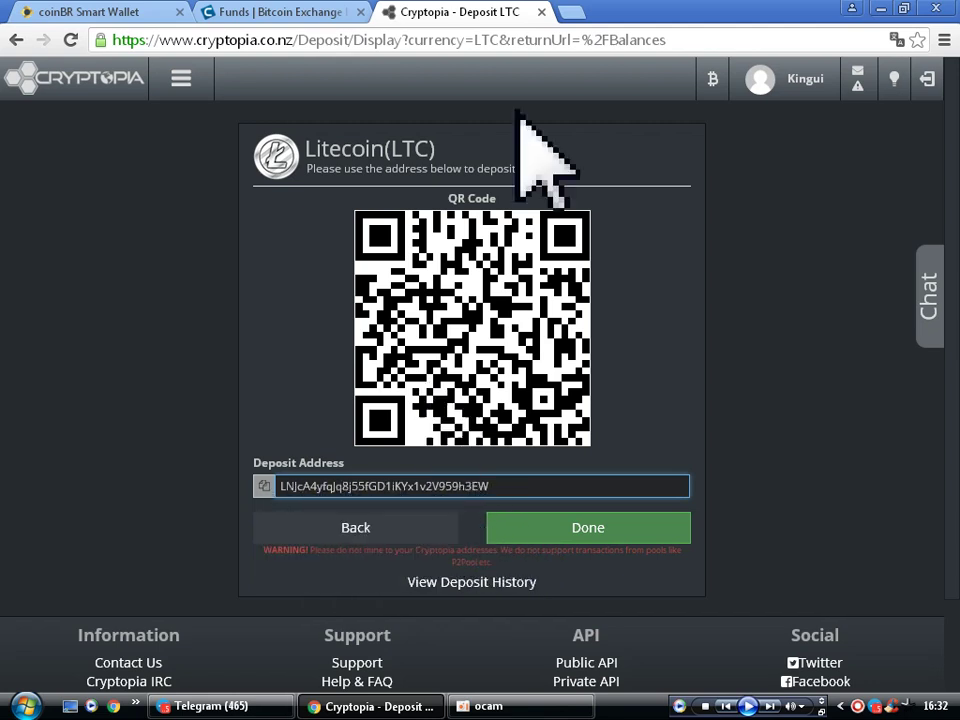
pyautogui.click(280, 15)
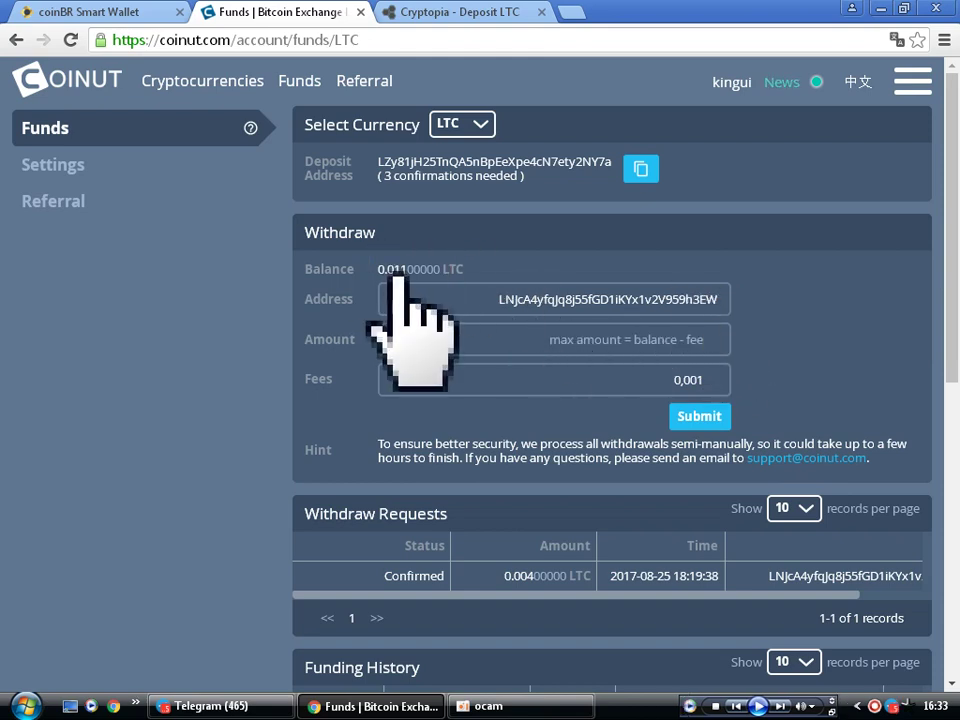
# - Enter 0.011 as the LTC withdrawal amount and submit the withdrawal request
pyautogui.click(724, 412)
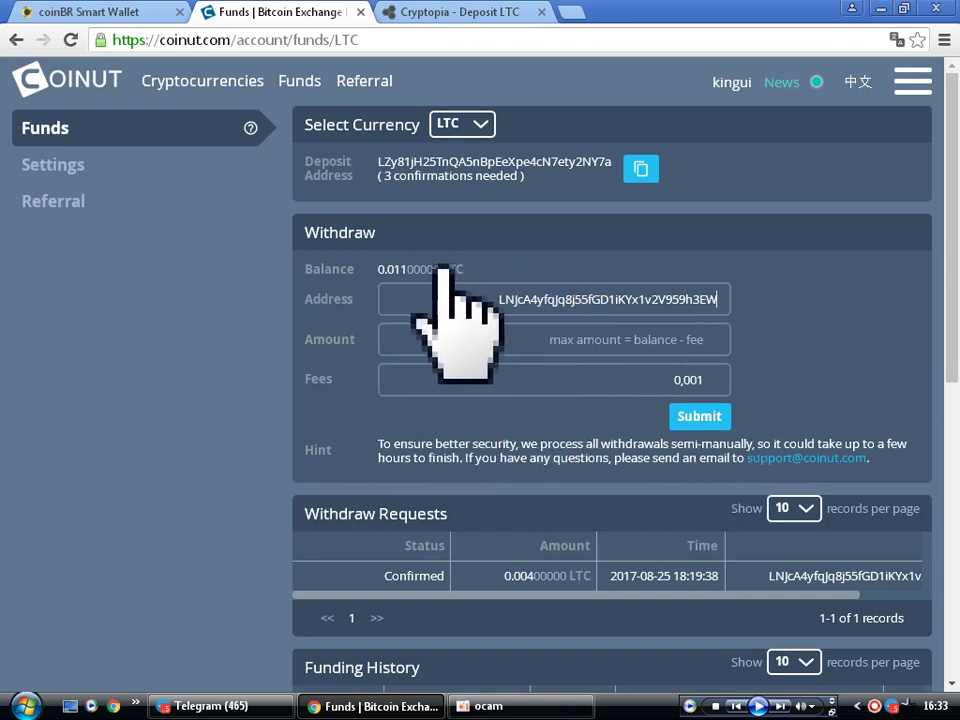
pyautogui.click(585, 339)
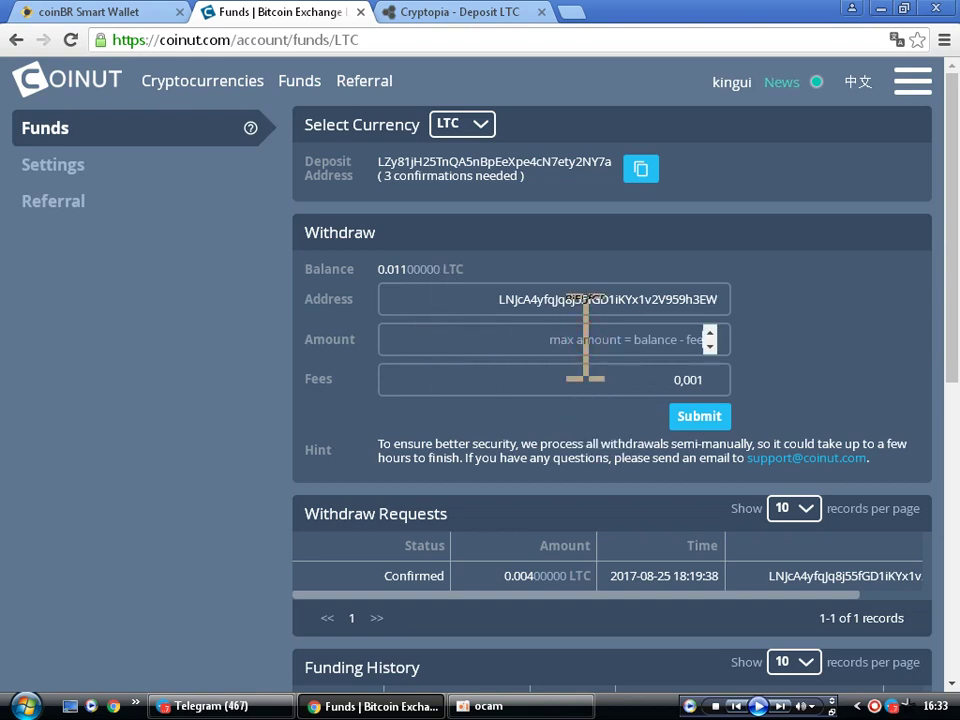
pyautogui.write('0')
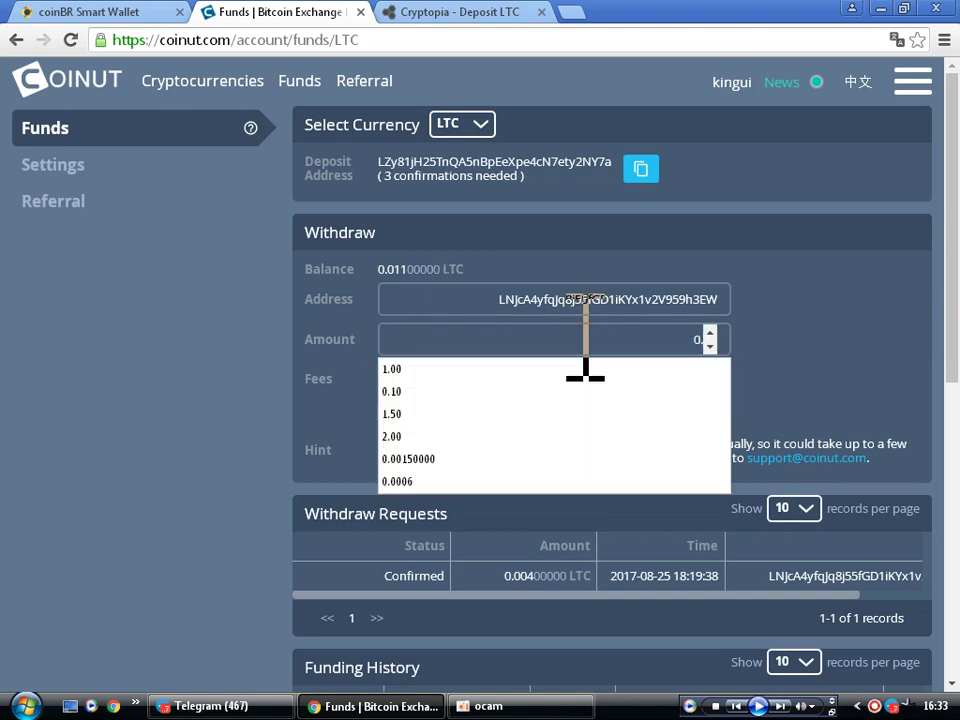
pyautogui.write('.011')
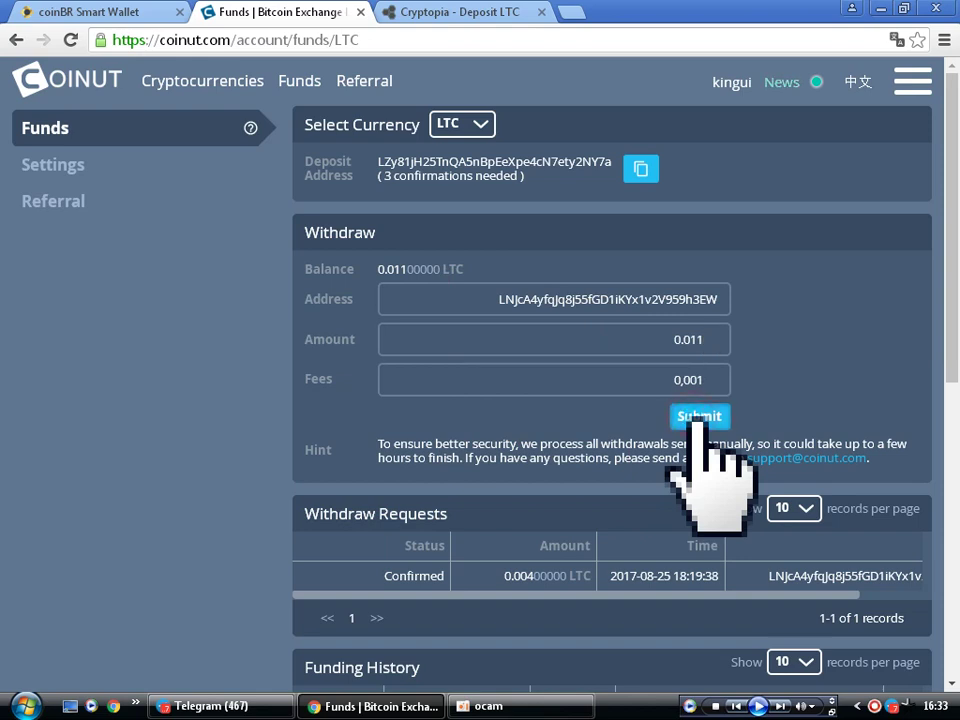
pyautogui.click(699, 418)
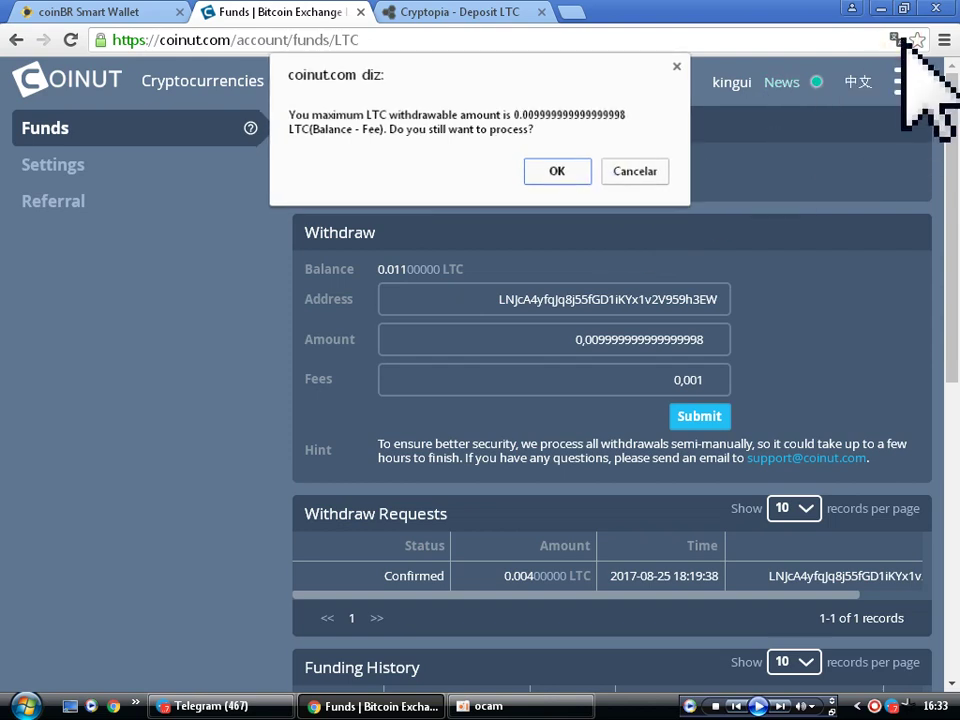
# - Accept the maximum-amount warning, resubmit the LTC withdrawal, and open a new browser tab
pyautogui.click(557, 171)
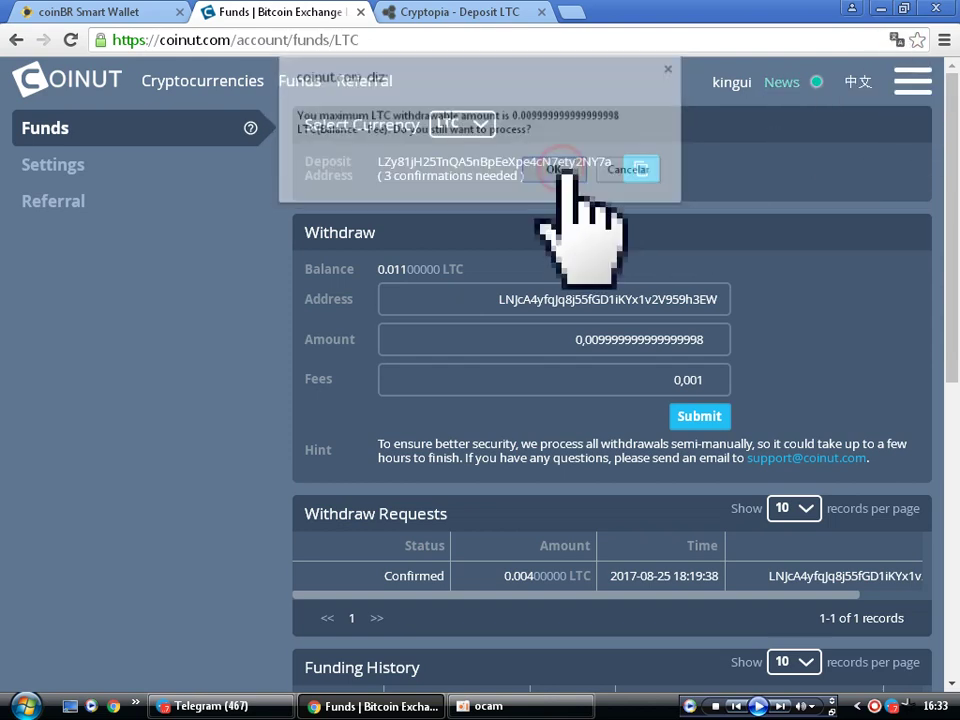
pyautogui.click(699, 414)
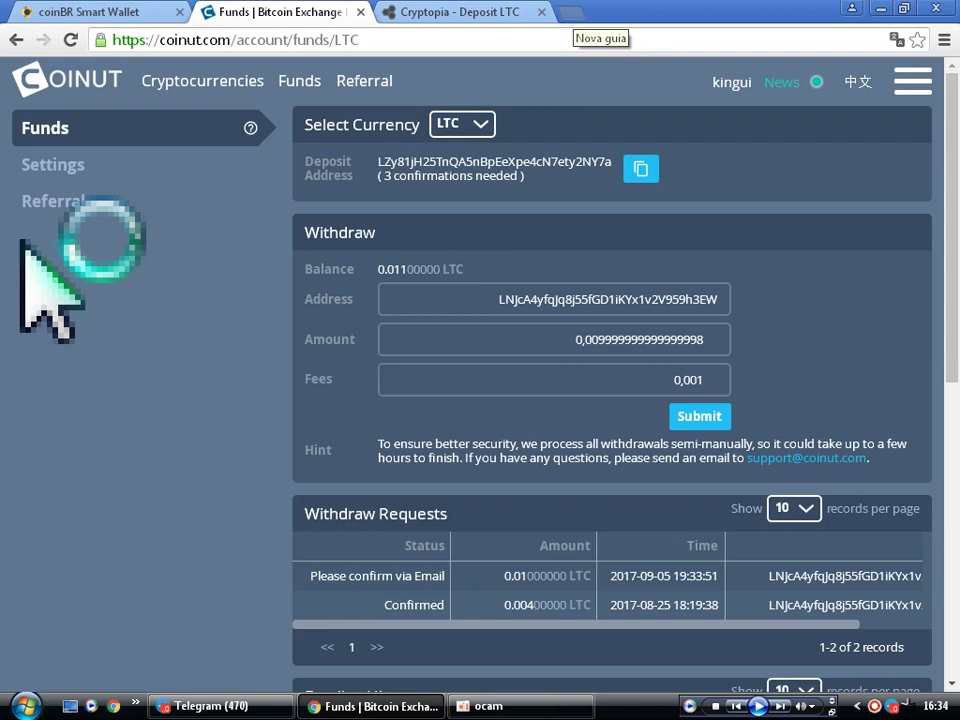
pyautogui.hotkey('ctrl', 't')
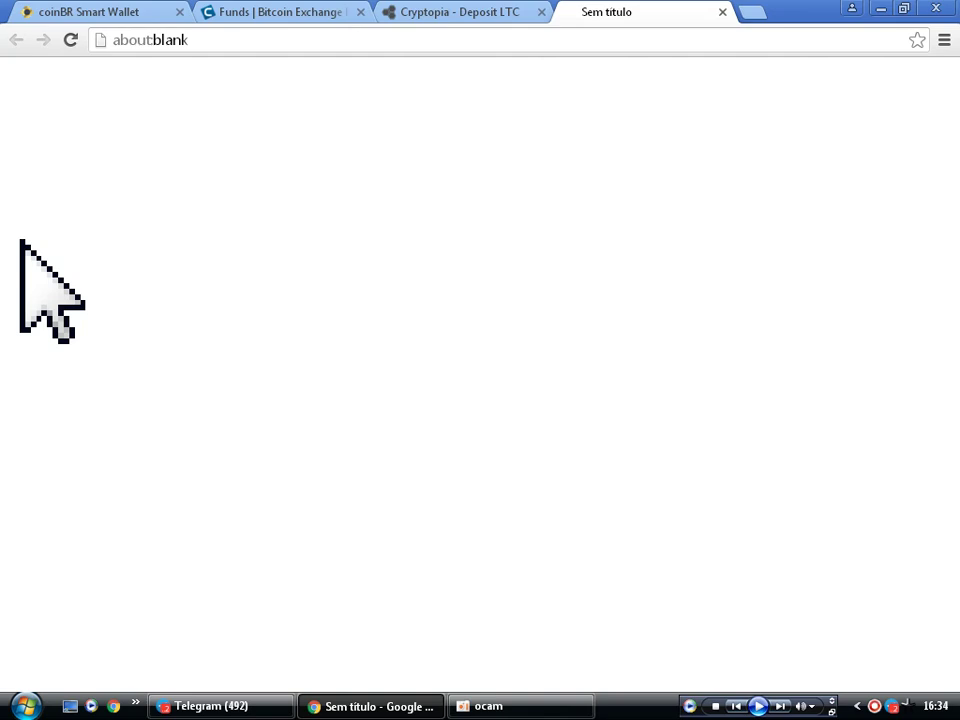
# - Follow the emailed Coinut confirmation link to verify the LTC withdrawal
pyautogui.click(268, 12)
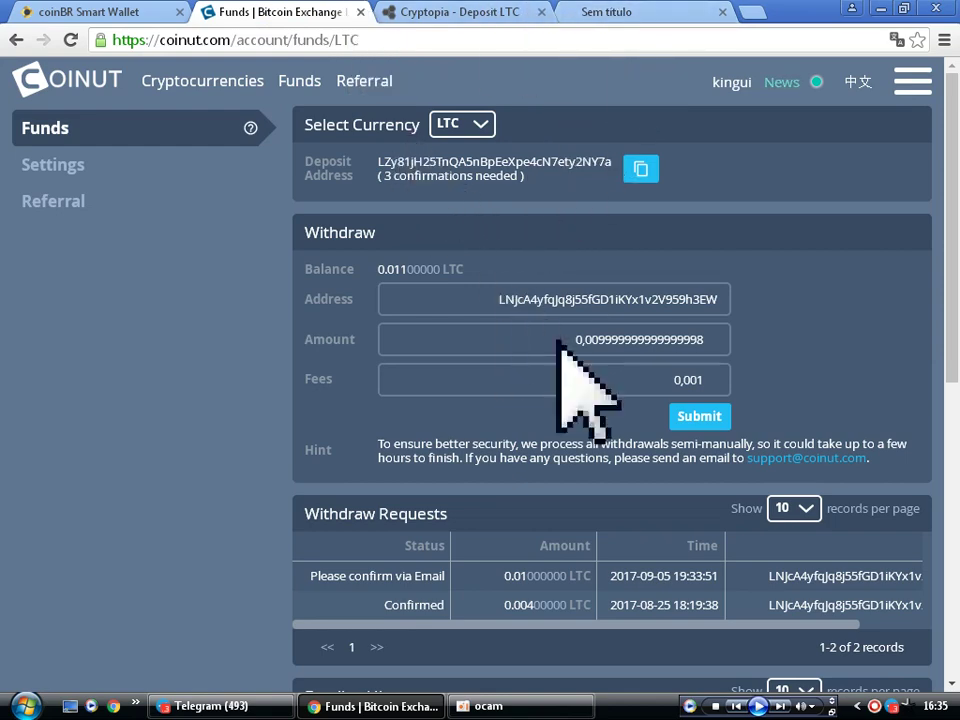
pyautogui.scroll(-2, 585, 188)
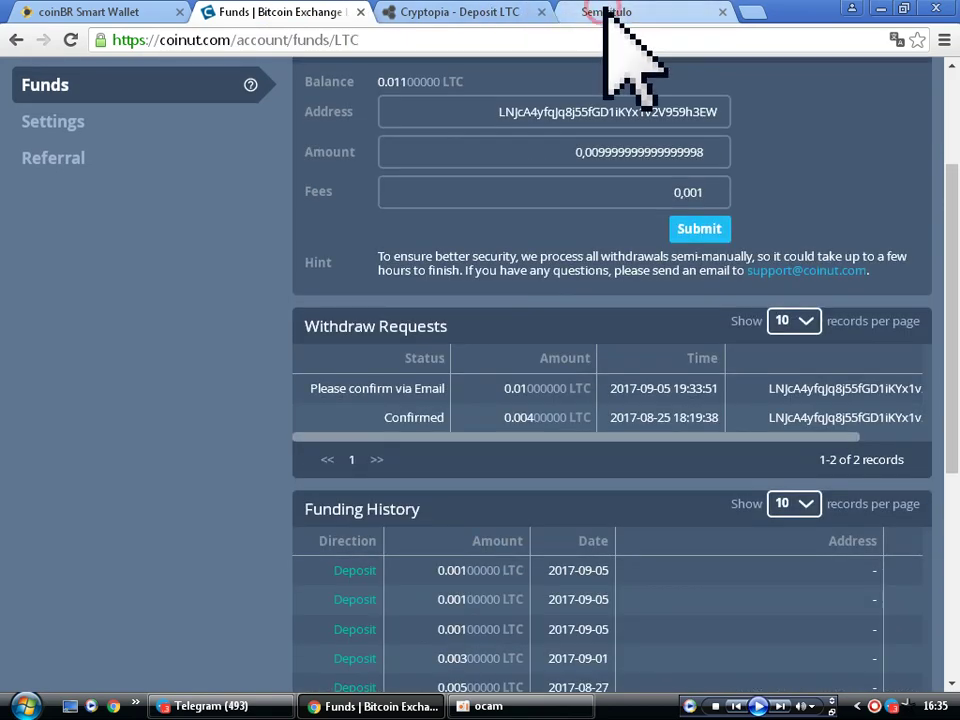
pyautogui.click(604, 13)
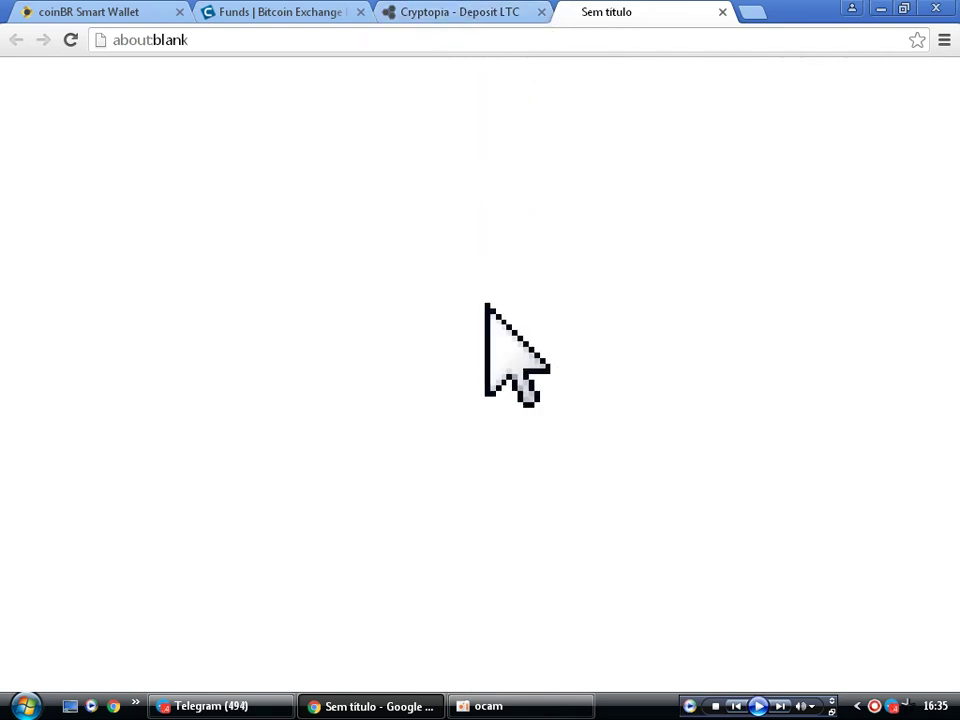
pyautogui.click(522, 707)
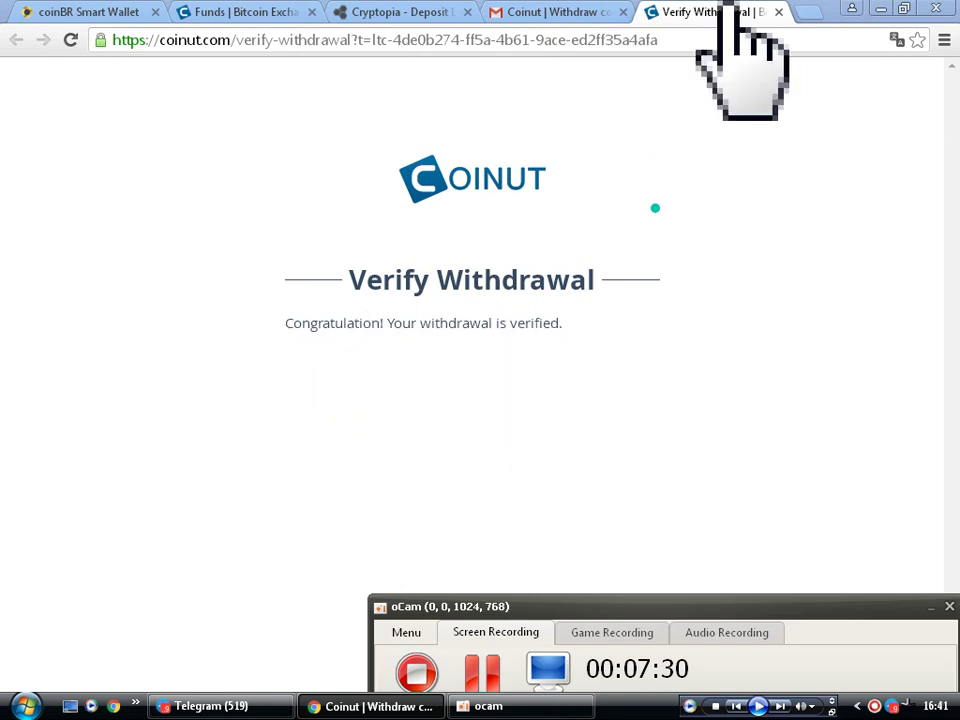
# - Check the Coinut confirmation email in Gmail, then return to Coinut's LTC funds page
pyautogui.click(548, 20)
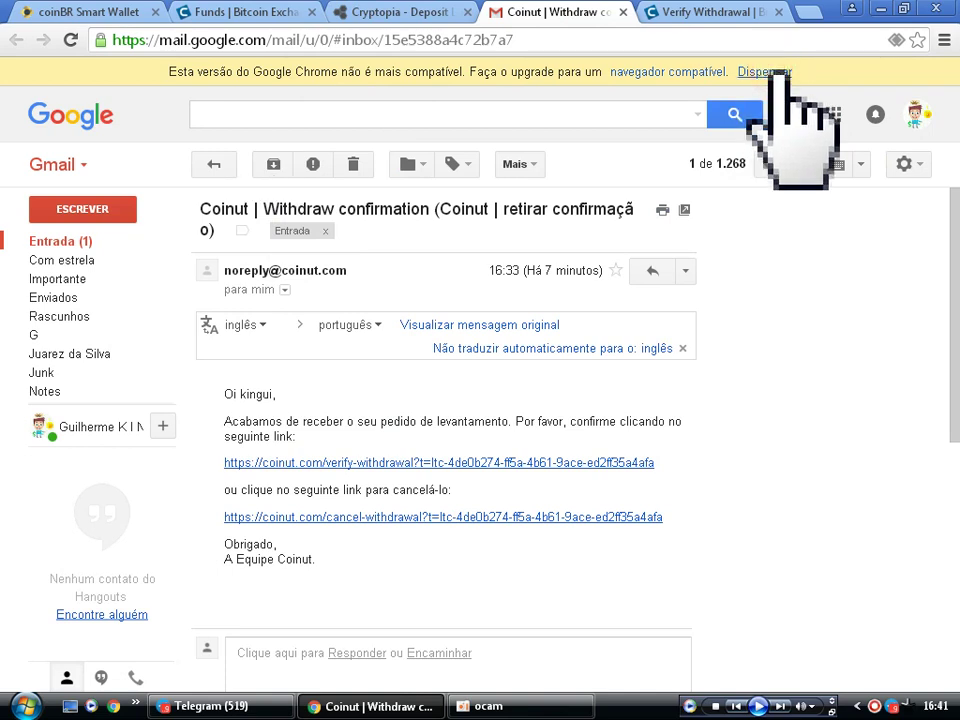
pyautogui.scroll(-1, 387, 382)
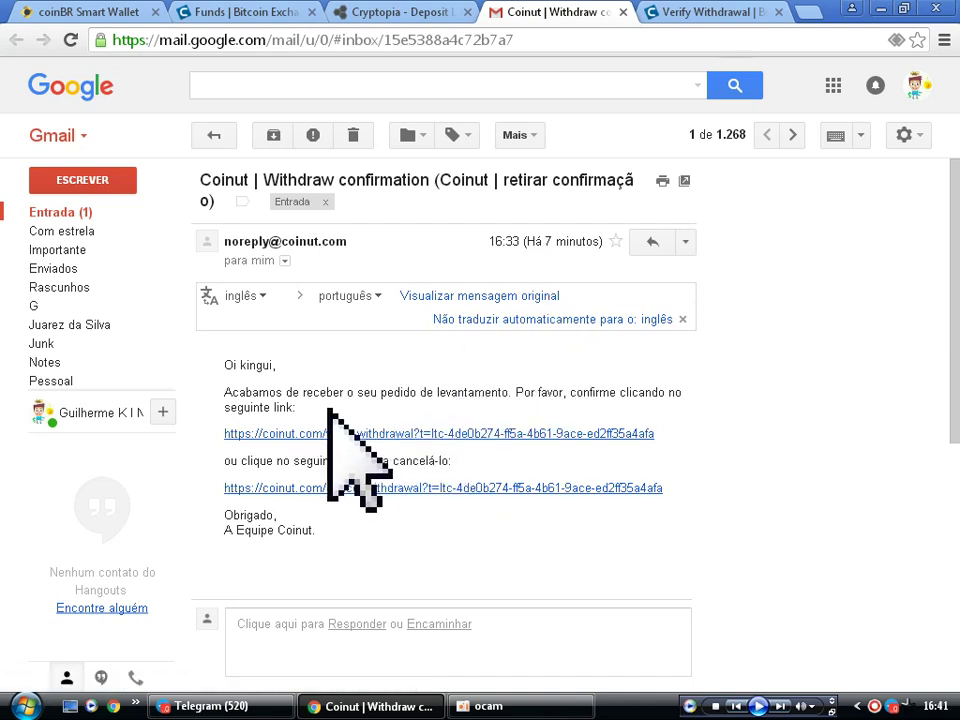
pyautogui.click(704, 14)
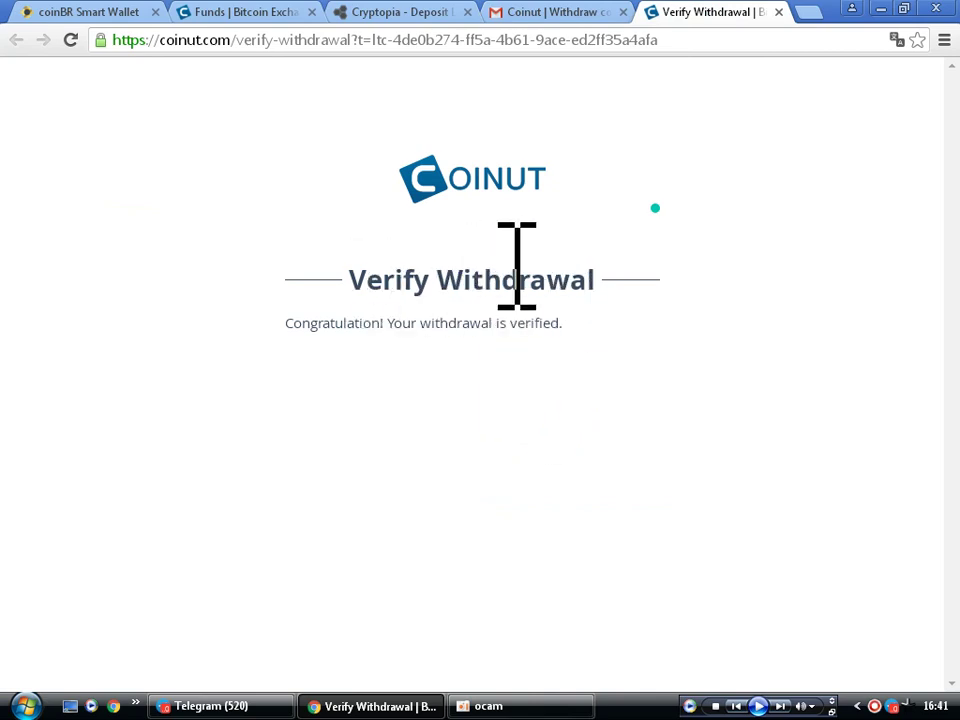
pyautogui.click(236, 14)
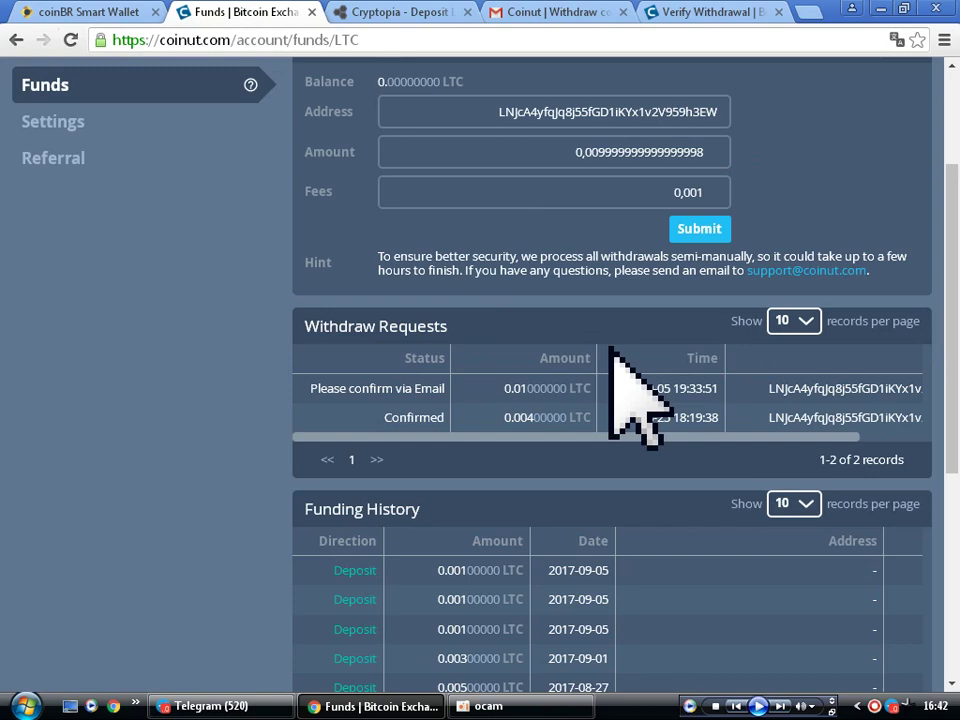
pyautogui.scroll(2, 607, 335)
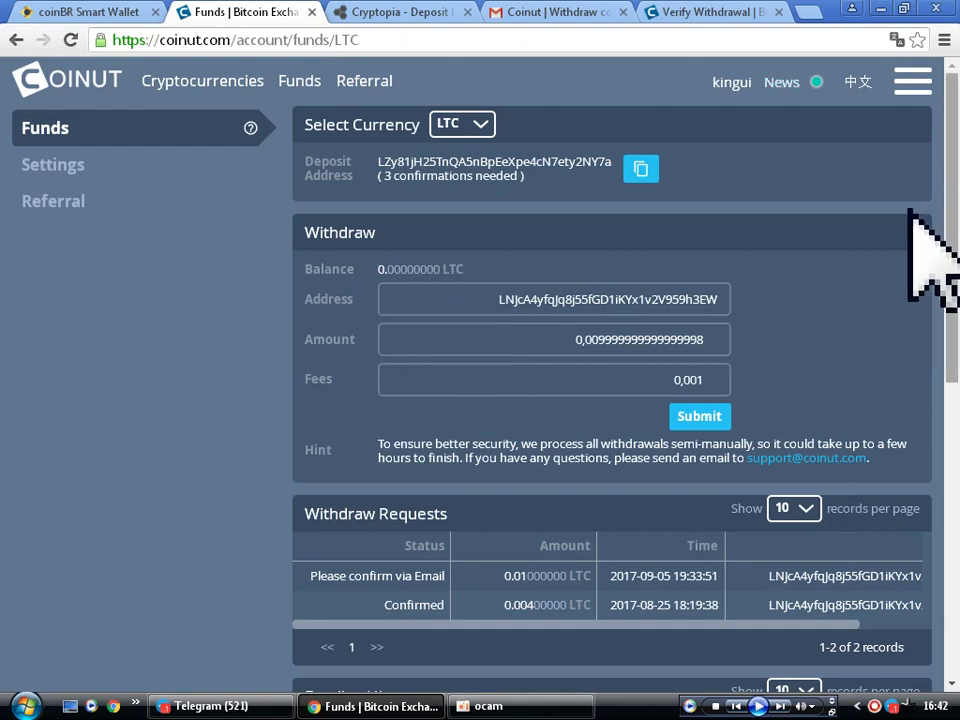
pyautogui.scroll(-2, 895, 290)
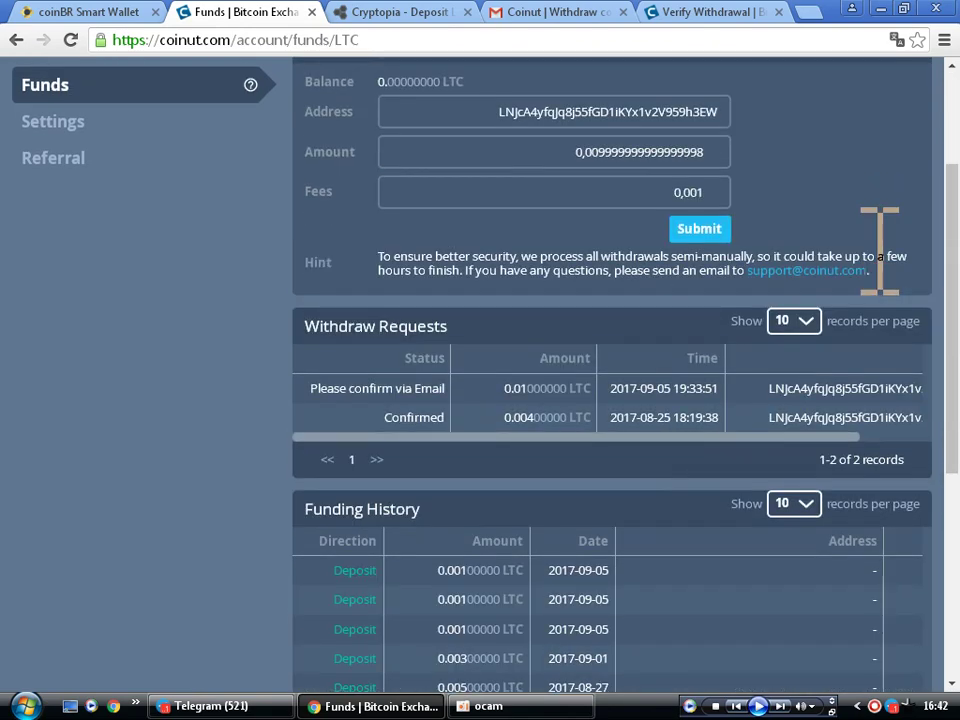
pyautogui.scroll(-2, 900, 311)
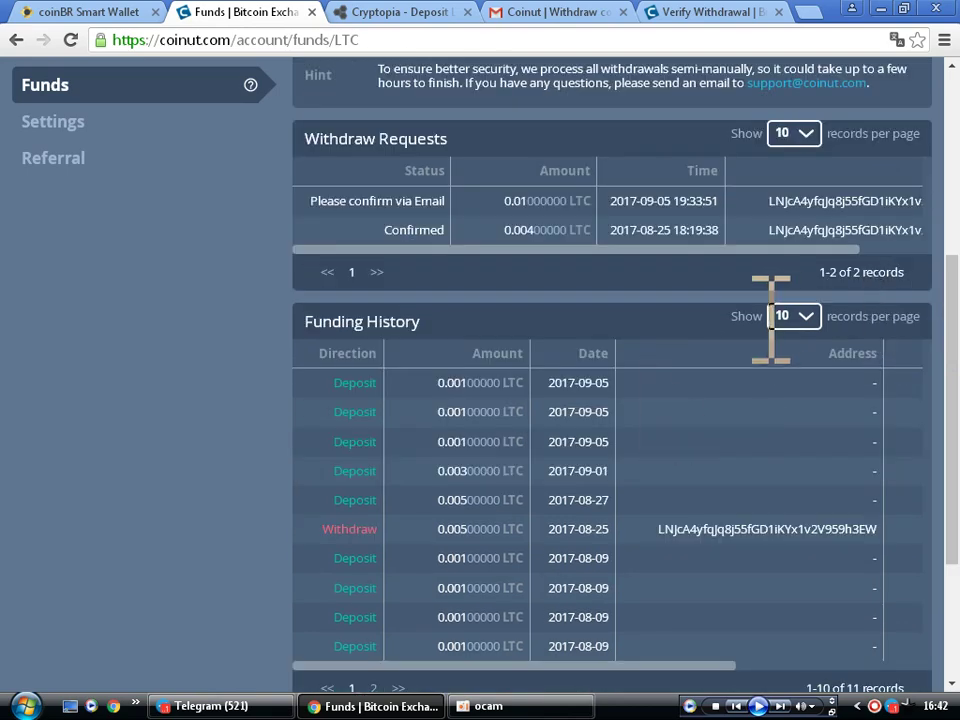
pyautogui.scroll(2, 495, 390)
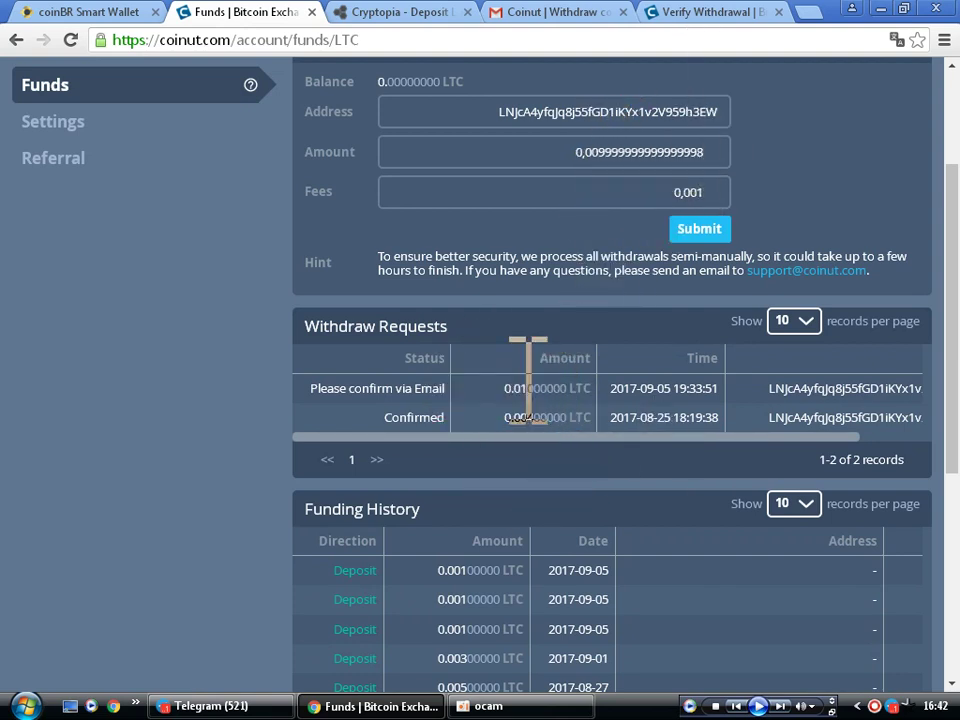
pyautogui.scroll(-2, 514, 525)
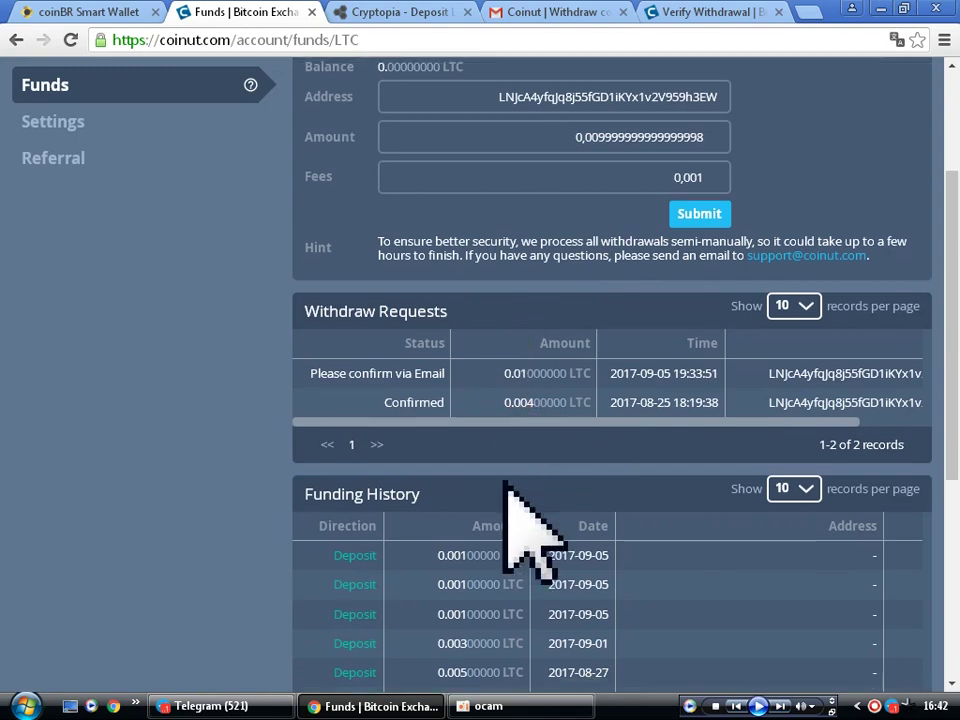
pyautogui.scroll(-4, 505, 480)
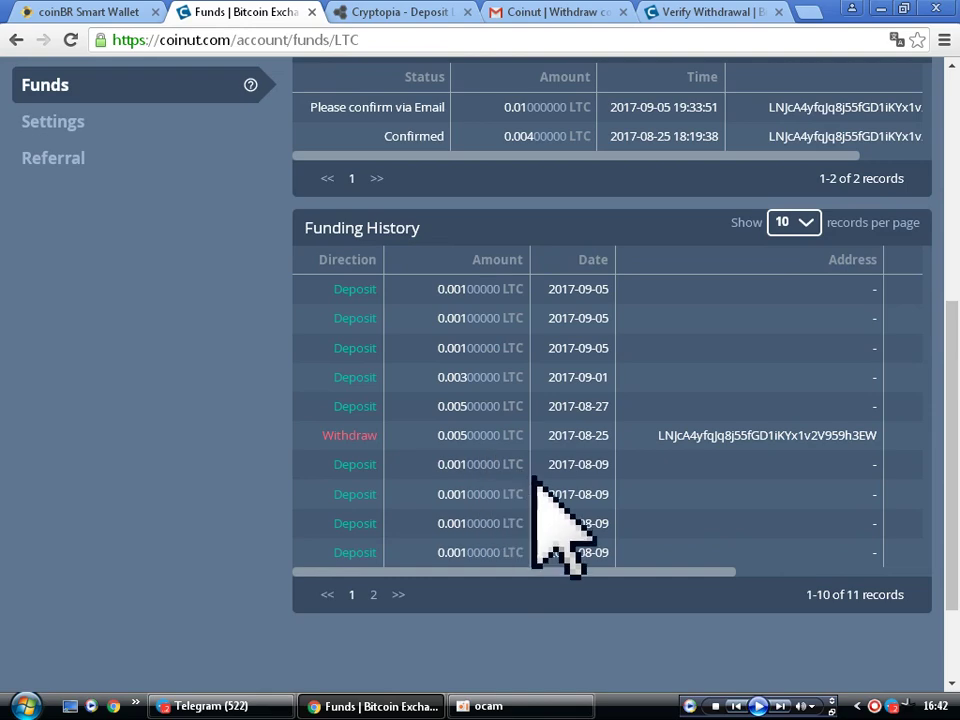
pyautogui.scroll(-2, 546, 522)
pyautogui.scroll(-1, 547, 525)
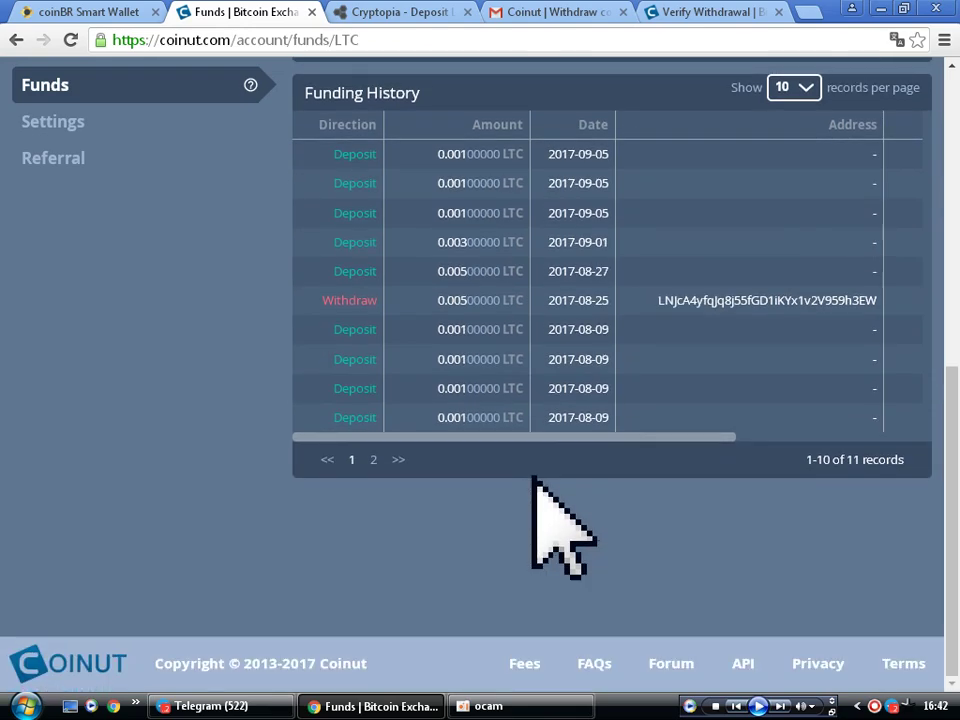
pyautogui.scroll(6, 379, 525)
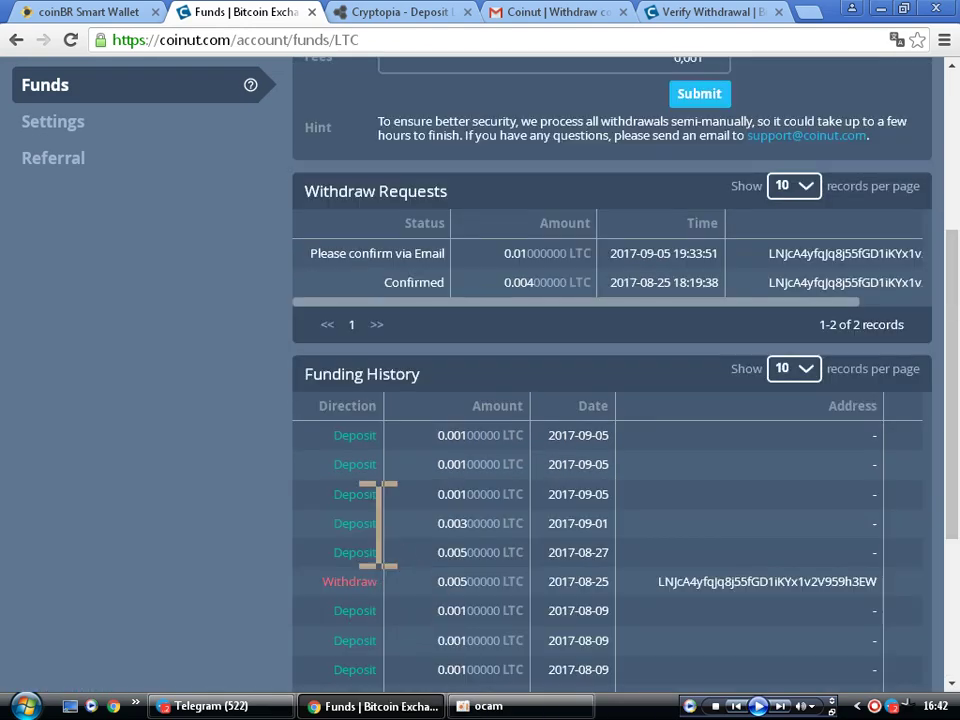
pyautogui.scroll(7, 379, 525)
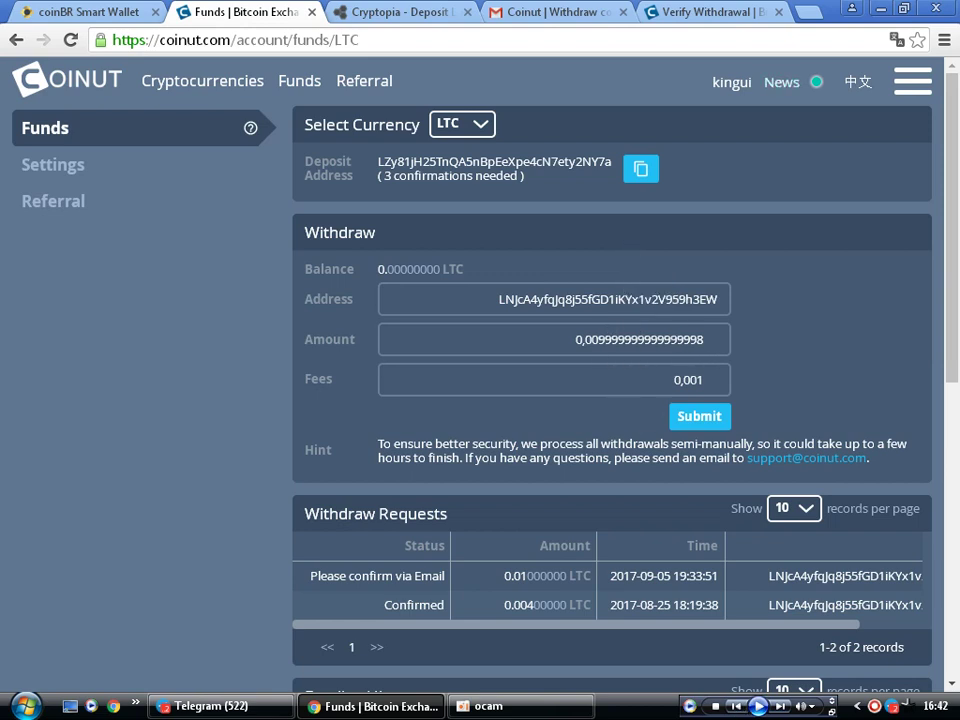
pyautogui.click(503, 706)
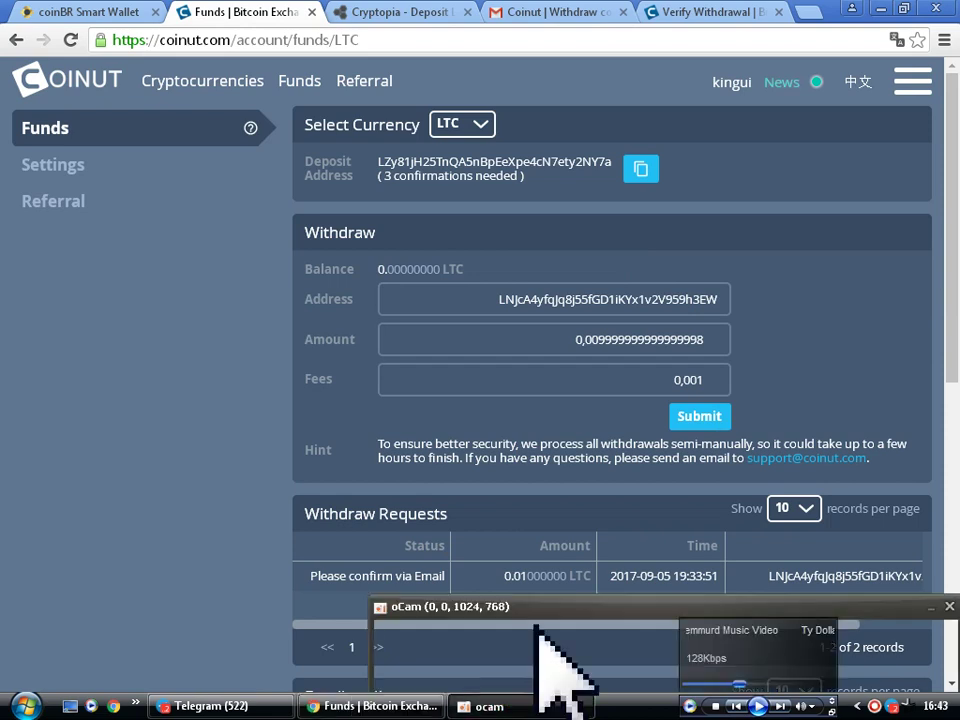